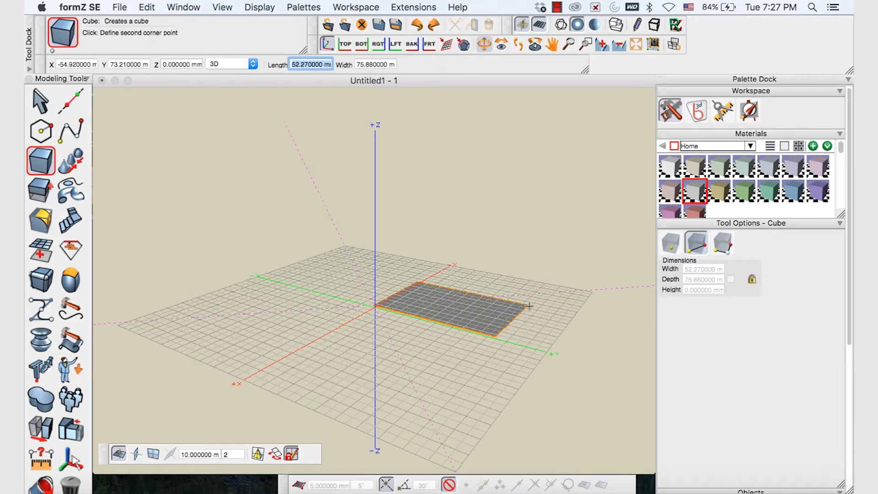
# Step: Draw a flat cube about 62 × 101 × 15 mm from the origin and copy it straight up above itself
pyautogui.click(575, 309)
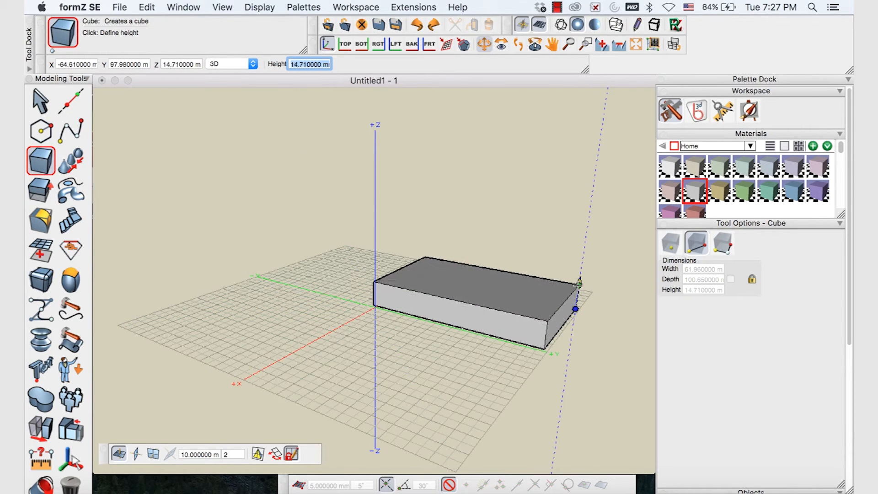
pyautogui.click(578, 280)
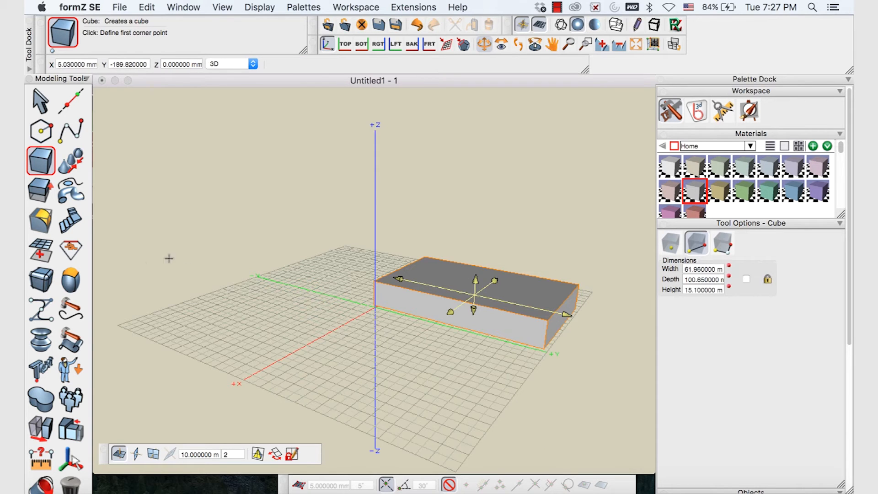
pyautogui.click(34, 427)
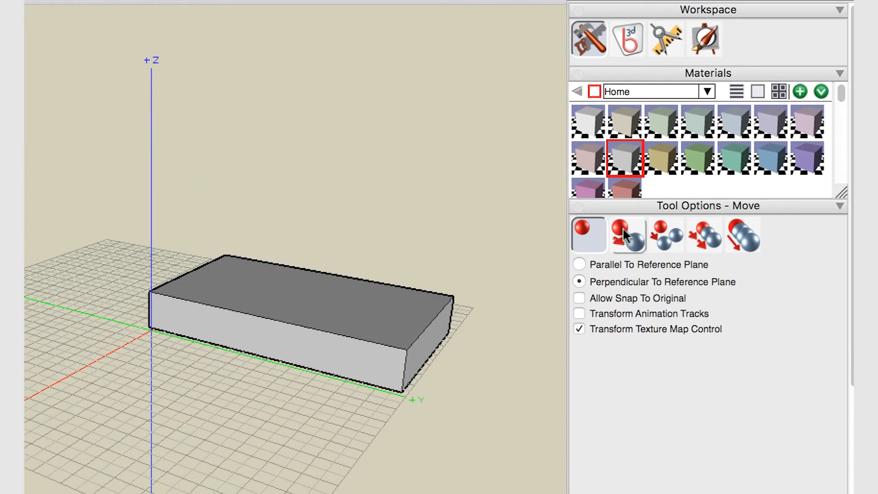
pyautogui.click(627, 230)
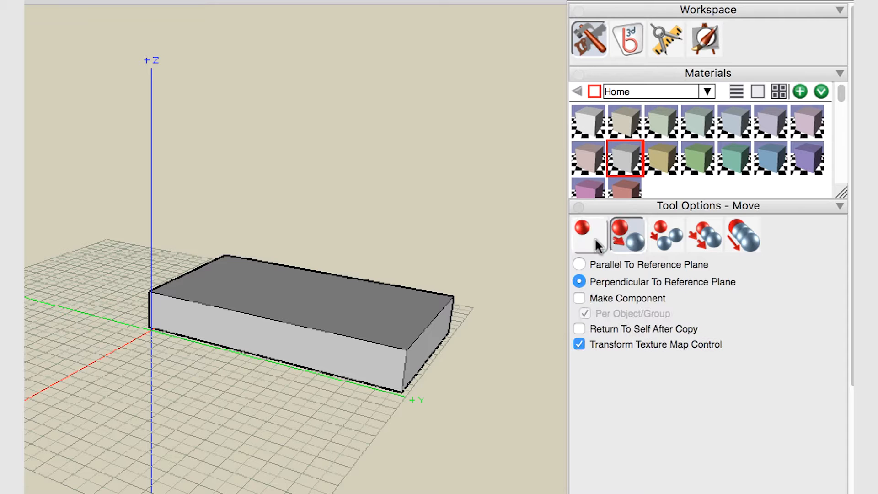
pyautogui.click(353, 316)
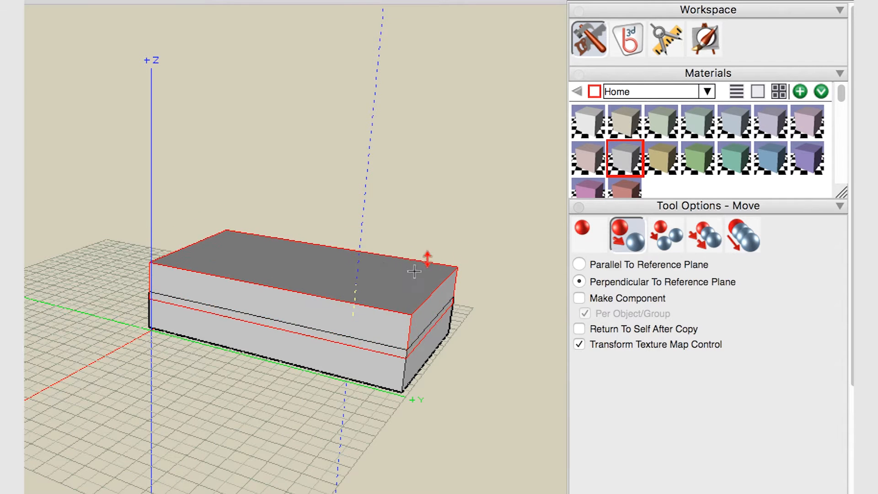
pyautogui.click(455, 246)
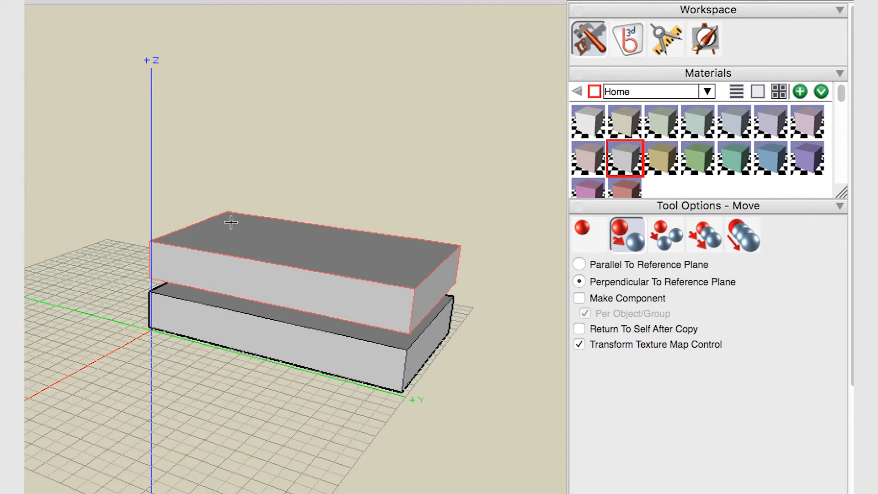
# Step: Show the upper block's controls and shorten it along the Y axis into a narrow armrest bar near the origin end
pyautogui.click(39, 101)
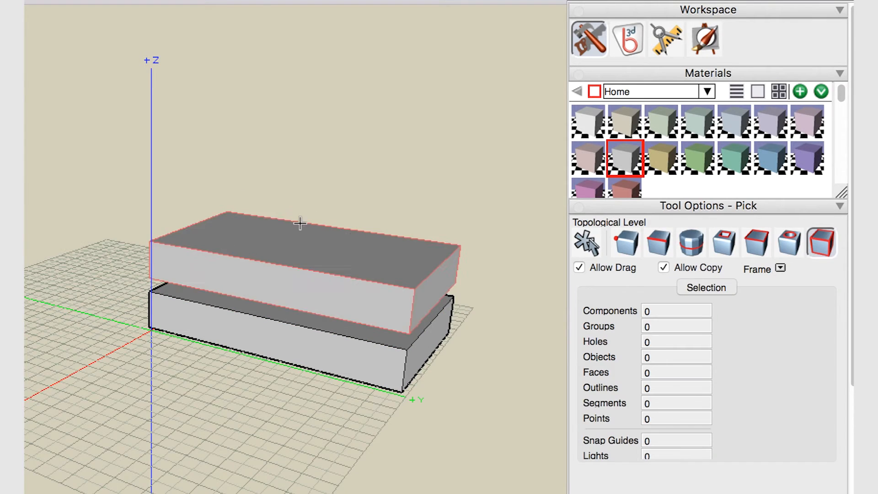
pyautogui.click(272, 239)
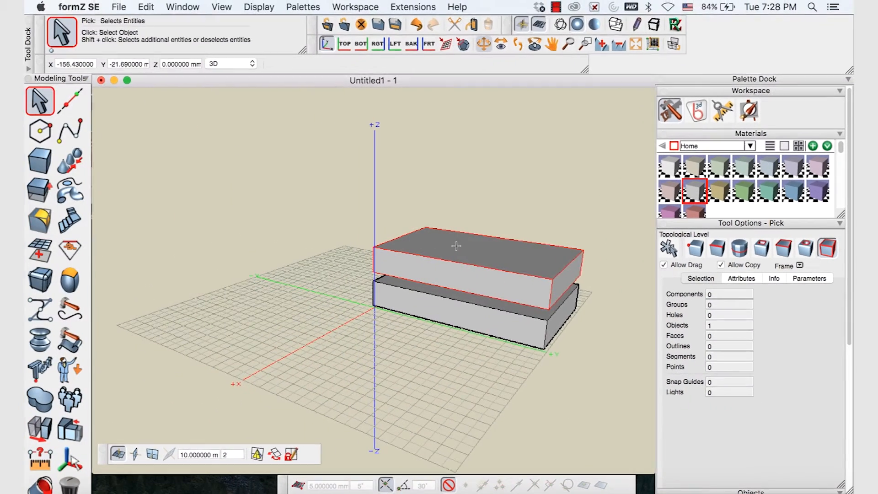
pyautogui.rightClick(456, 245)
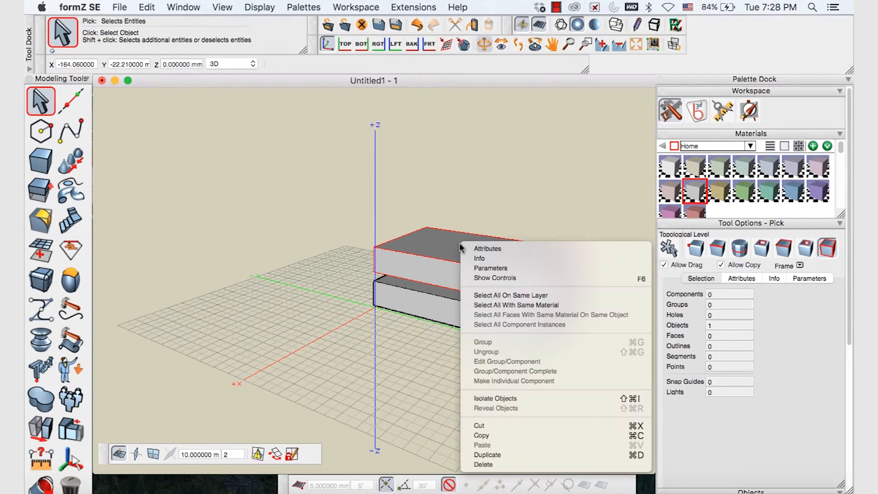
pyautogui.click(497, 278)
pyautogui.moveTo(573, 278); pyautogui.dragTo(427, 246)
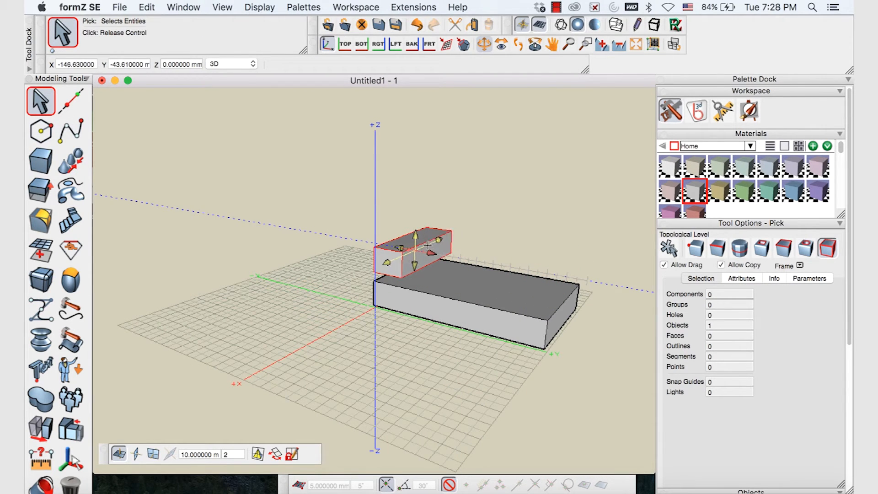
pyautogui.click(425, 245)
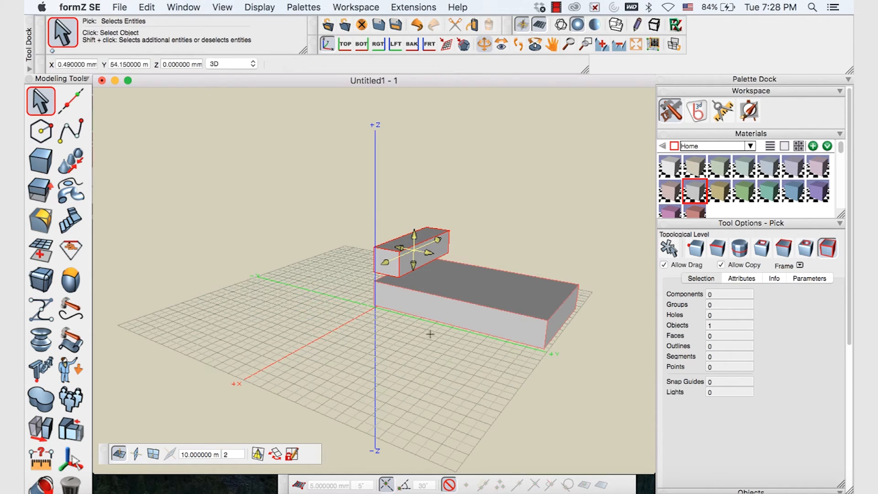
# Step: Copy the armrest bar about 84 mm along the Y axis to the opposite end of the base, using the vertical ZX reference plane
pyautogui.click(37, 428)
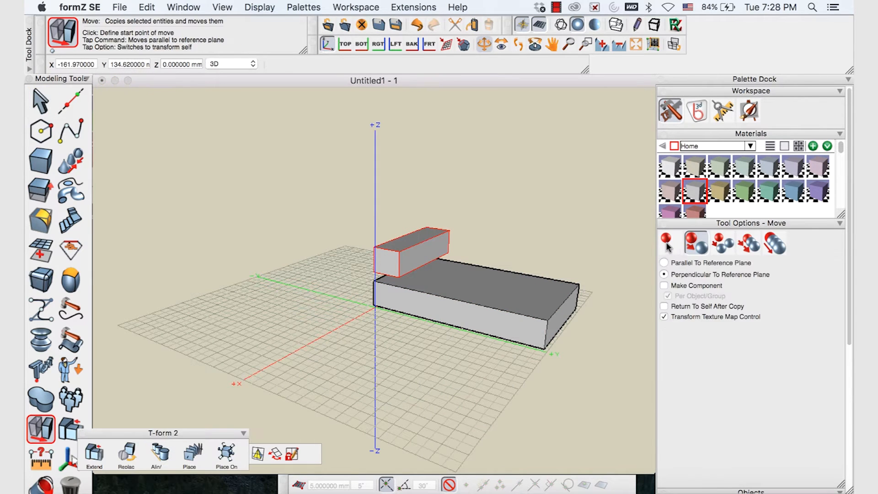
pyautogui.click(667, 243)
pyautogui.click(697, 242)
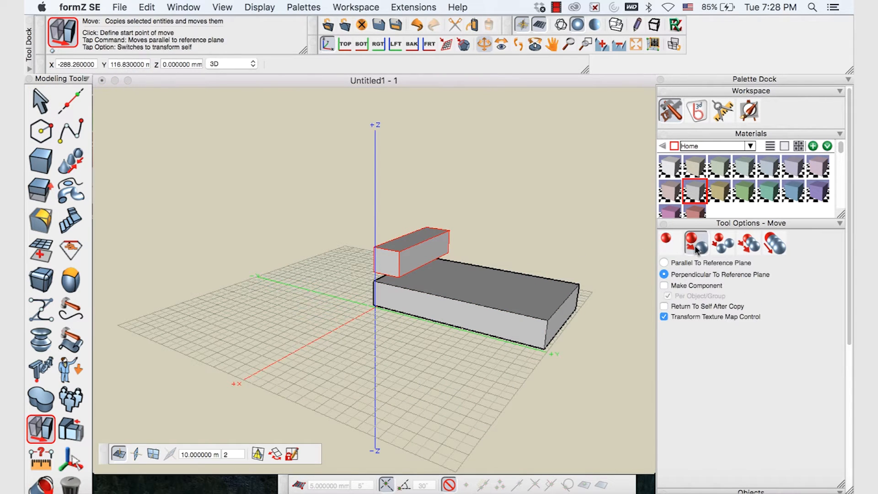
pyautogui.click(135, 454)
pyautogui.click(153, 454)
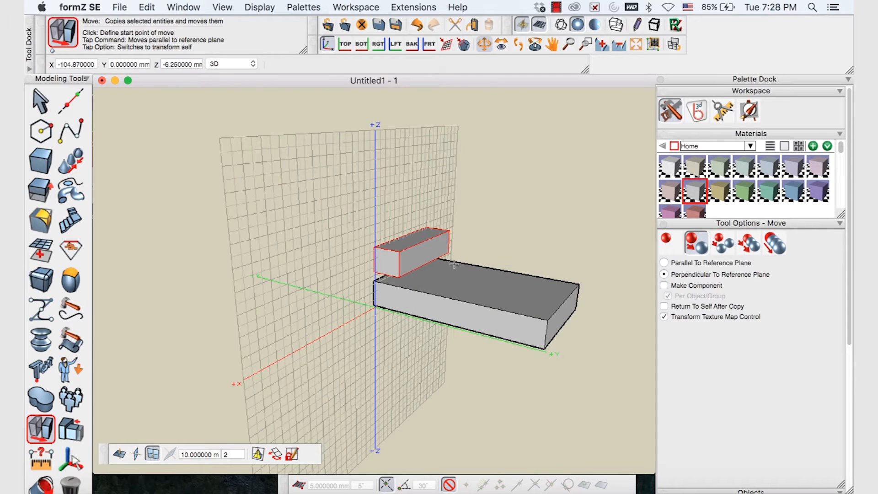
pyautogui.click(421, 248)
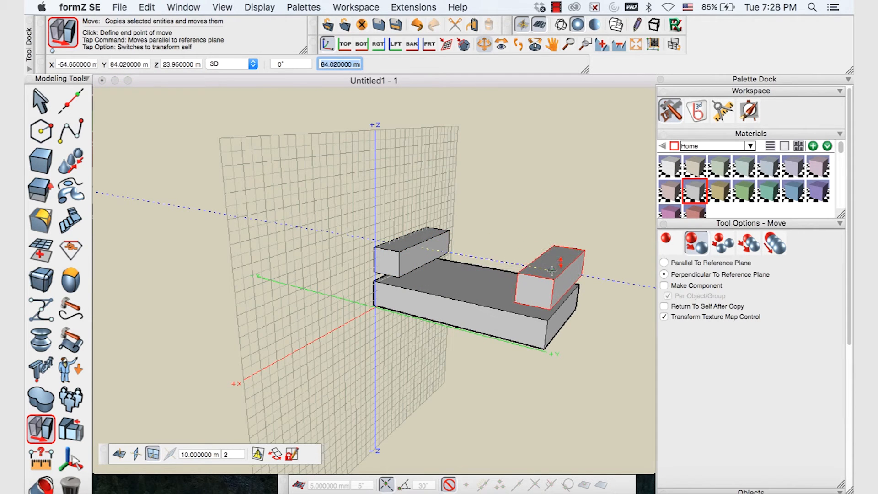
pyautogui.click(562, 271)
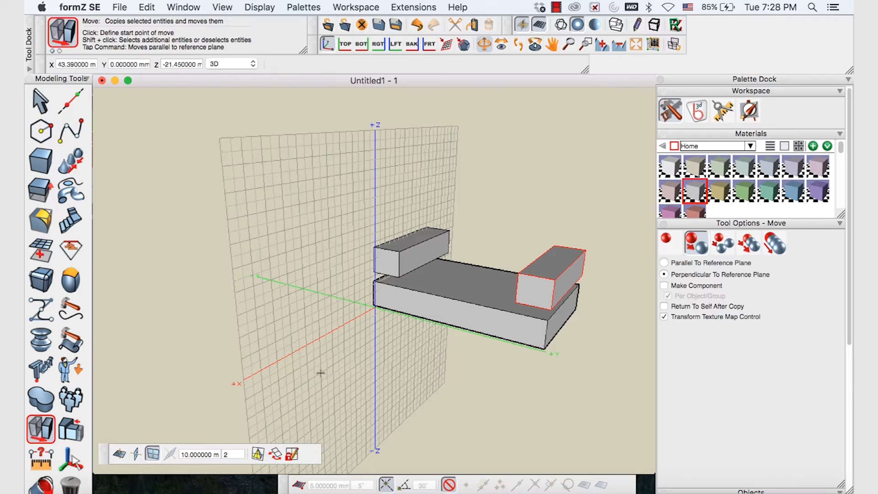
# Step: Lower the copied armrest about 5 mm onto the base with Move in self mode, perpendicular to the horizontal reference plane
pyautogui.click(118, 455)
pyautogui.click(669, 242)
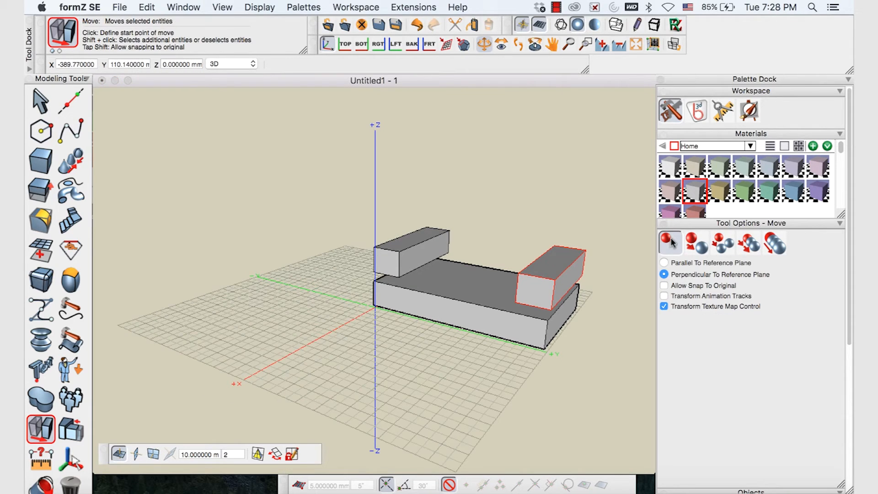
pyautogui.click(553, 273)
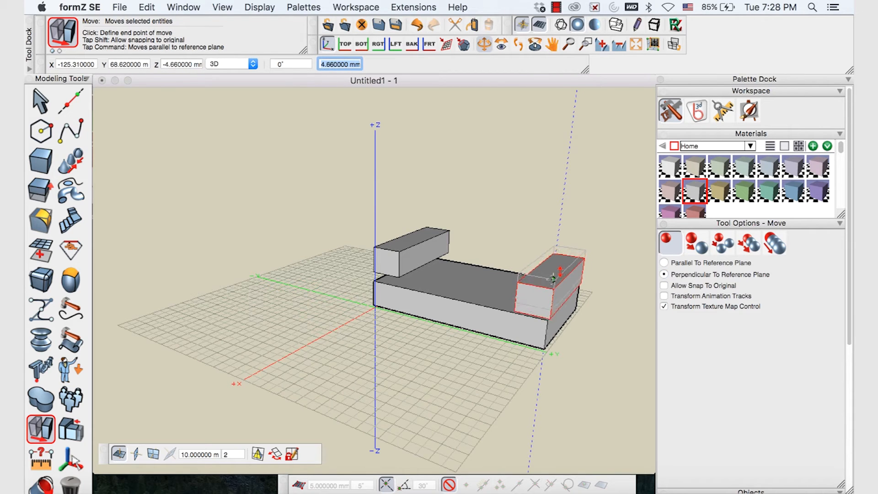
pyautogui.click(551, 281)
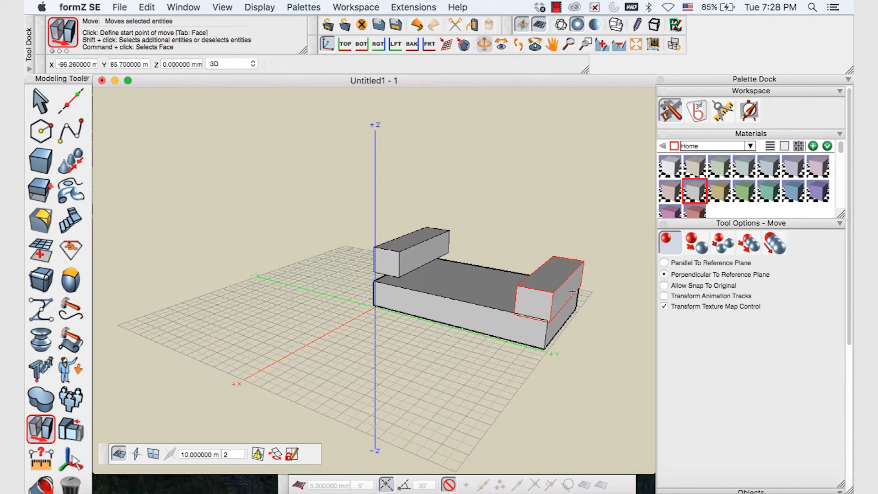
# Step: Shift the copied armrest slightly along the Y axis to line it up with the end of the base
pyautogui.click(153, 454)
pyautogui.click(544, 273)
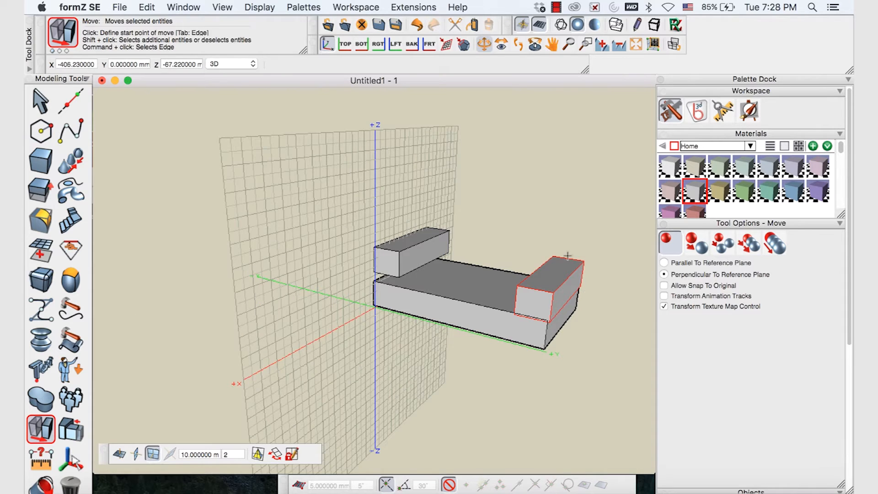
pyautogui.click(541, 276)
pyautogui.keyDown('shift'); pyautogui.click(392, 271); pyautogui.keyUp('shift')
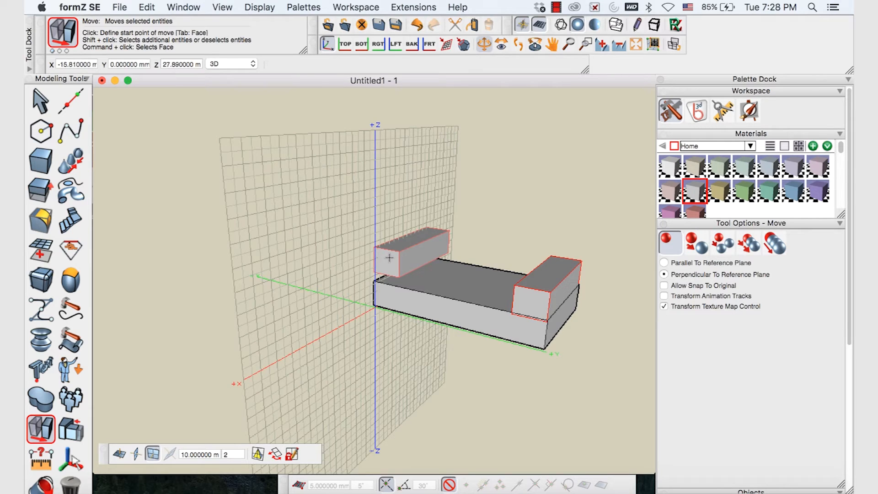
pyautogui.click(119, 455)
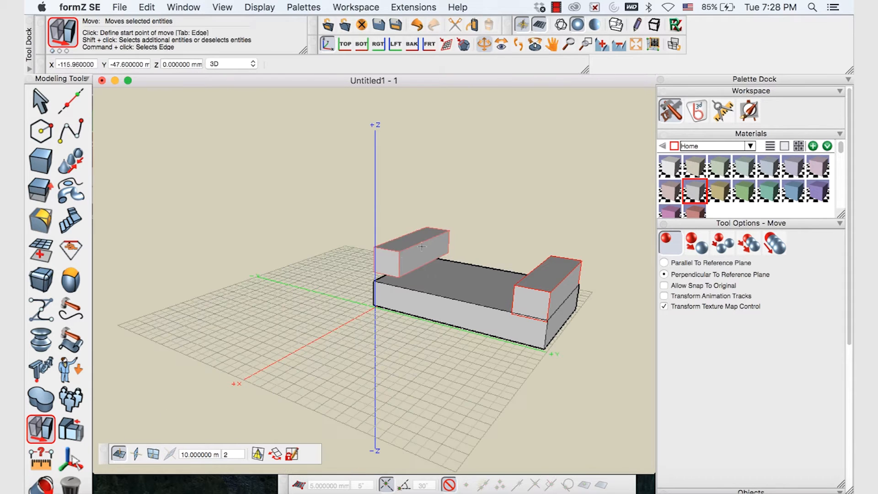
pyautogui.click(419, 248)
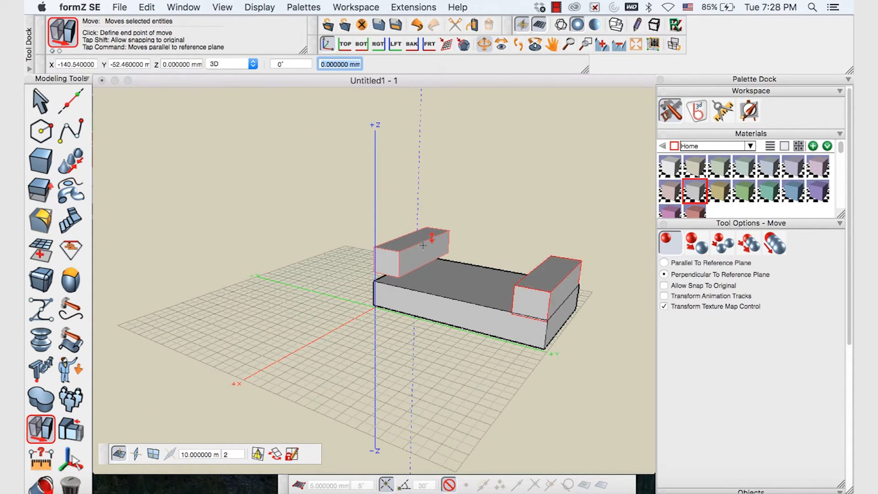
pyautogui.click(420, 246)
# Step: Select only the raised armrest at the origin end and lower it about 6 mm onto the base
pyautogui.click(39, 99)
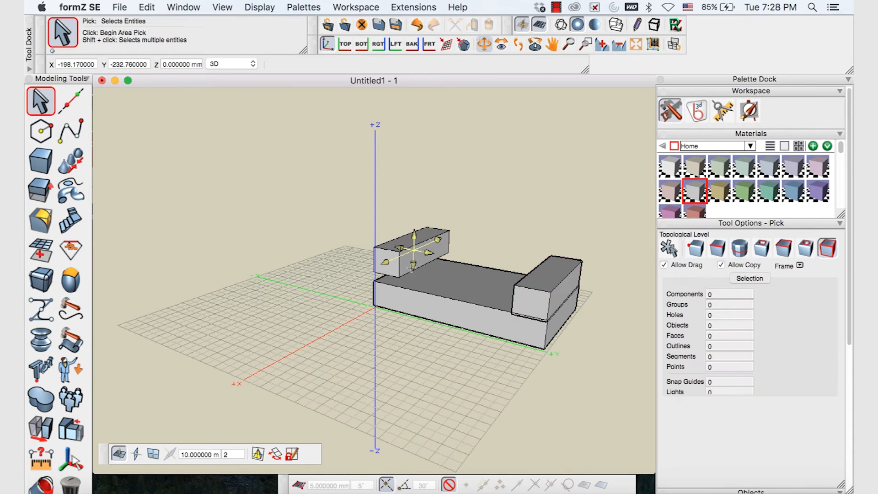
pyautogui.click(389, 251)
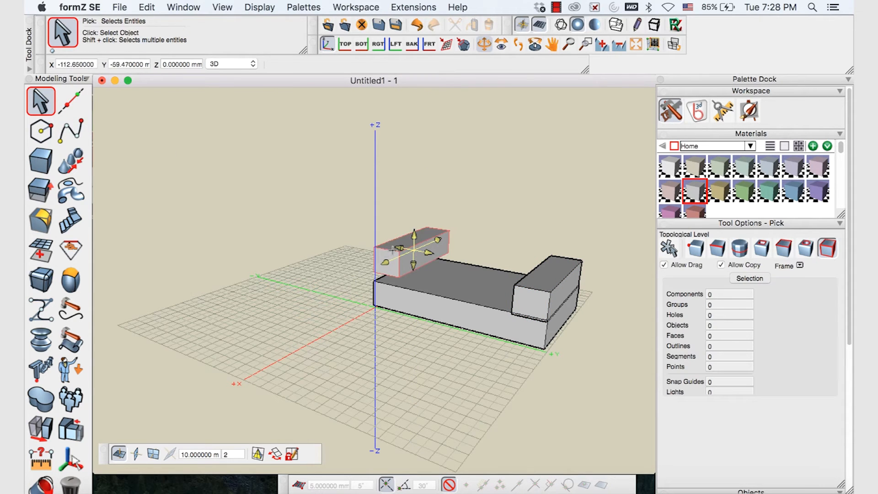
pyautogui.press('m')
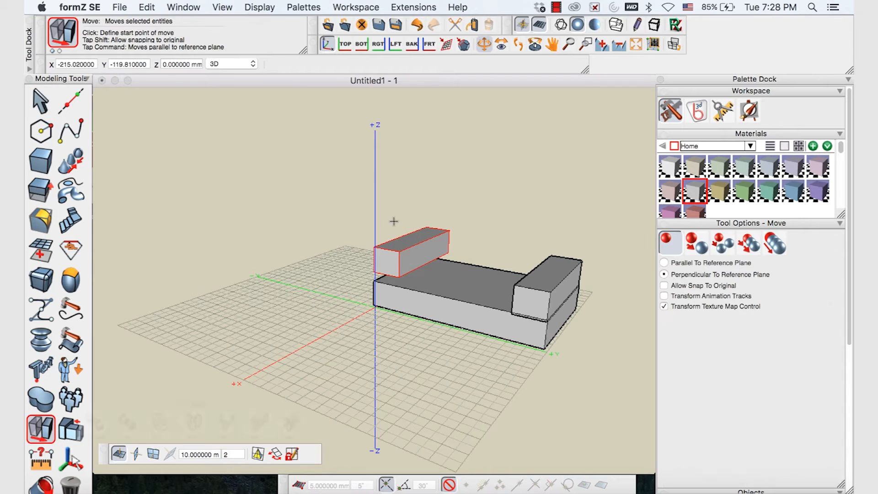
pyautogui.click(394, 231)
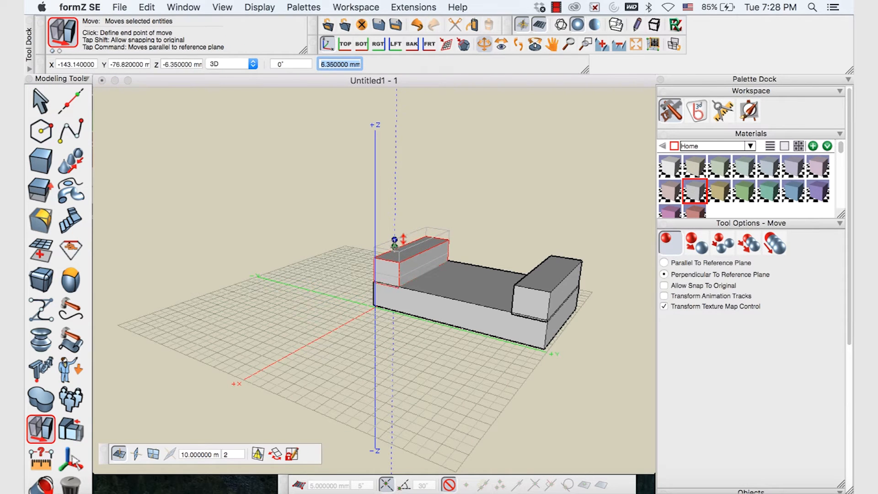
pyautogui.click(394, 242)
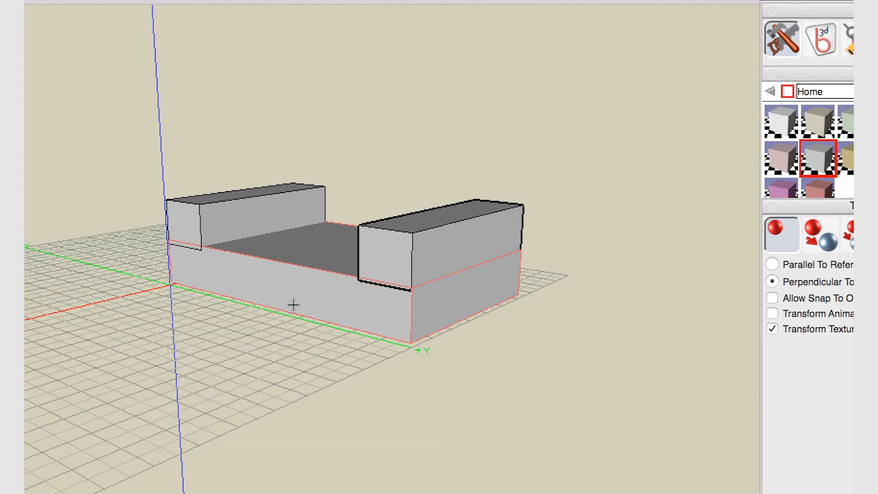
# Step: Copy the base block straight up to float above both armrests
pyautogui.click(821, 236)
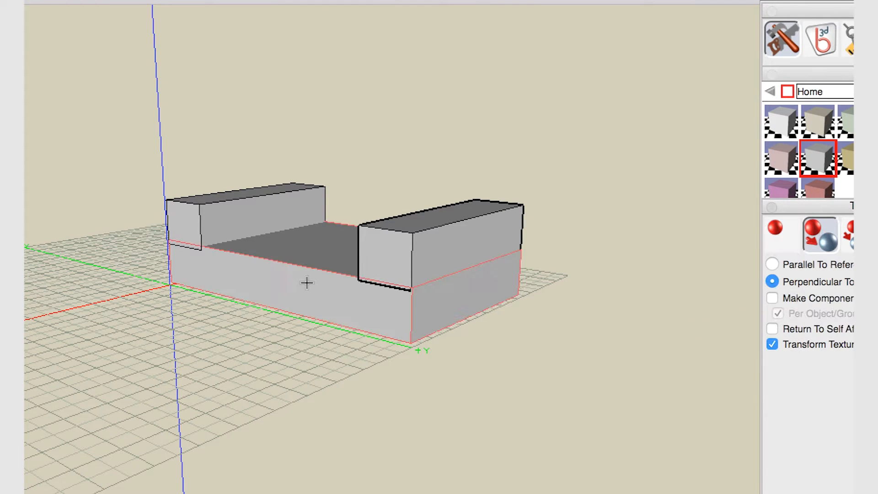
pyautogui.moveTo(288, 287); pyautogui.dragTo(331, 159)
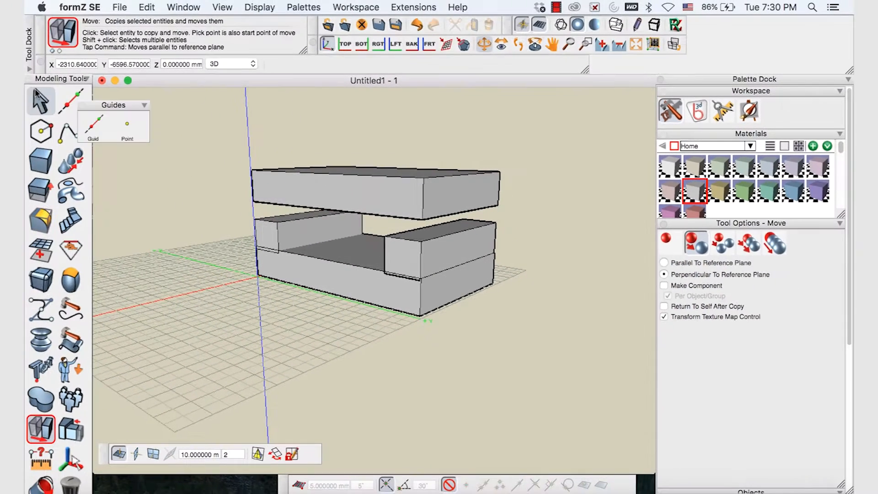
# Step: Show the top block's controls, reduce its depth to a thin slab at the rear, and stretch it upward into a backrest
pyautogui.click(41, 101)
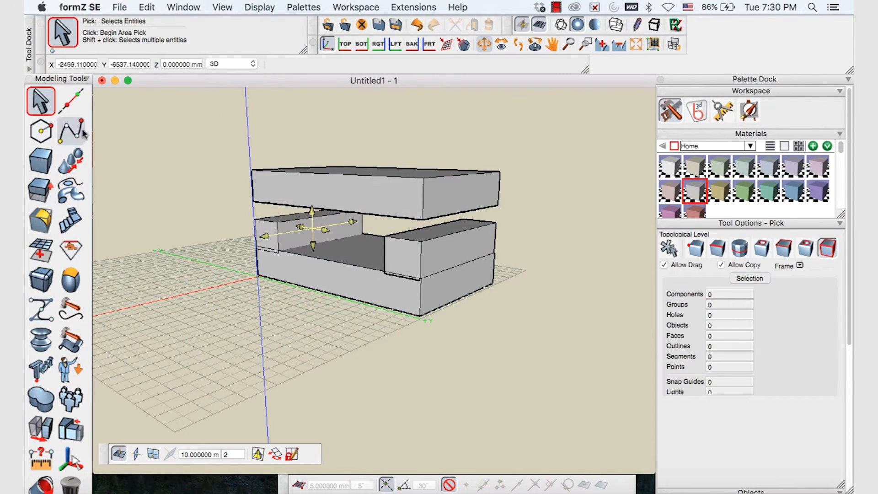
pyautogui.click(288, 180)
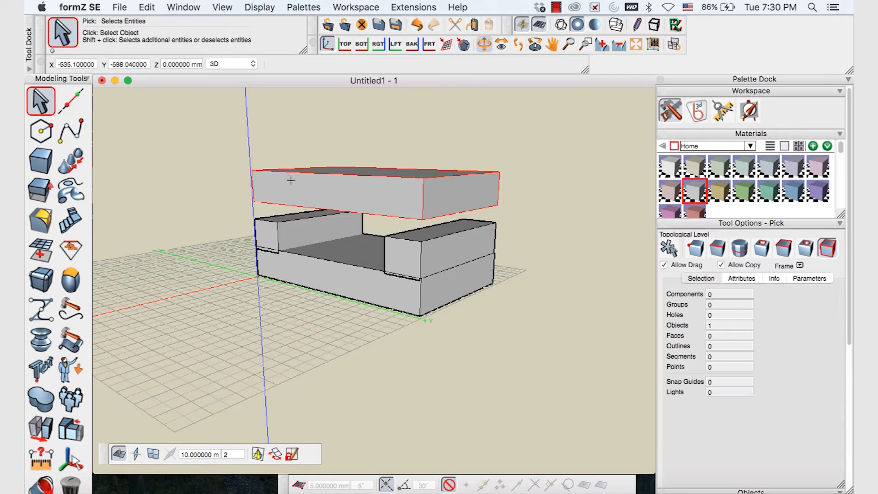
pyautogui.rightClick(291, 178)
pyautogui.click(315, 213)
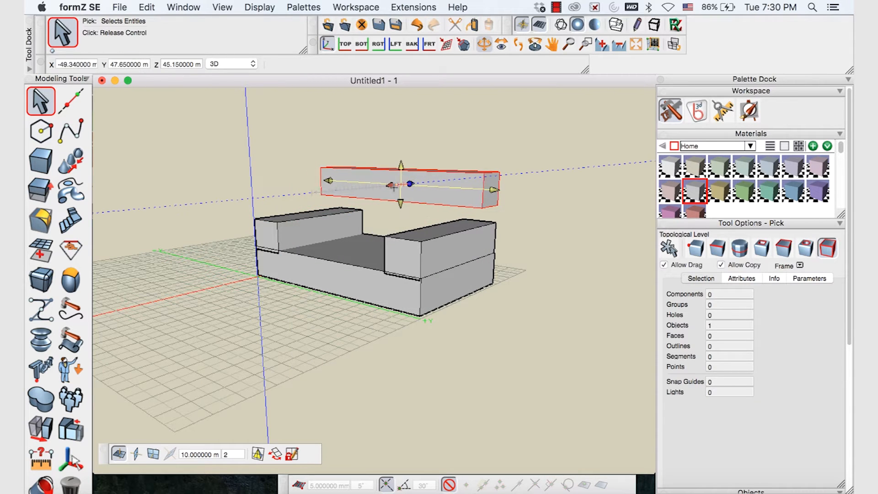
pyautogui.click(391, 169)
pyautogui.click(400, 163)
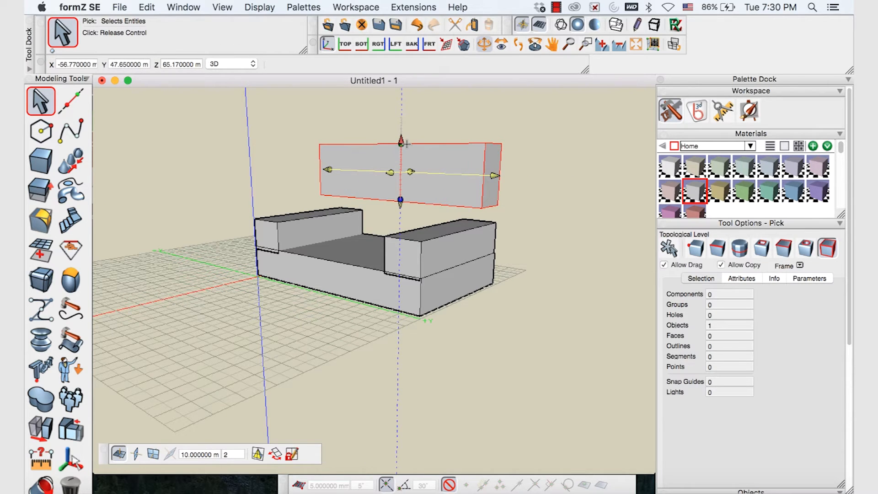
pyautogui.click(406, 143)
# Step: Move the original backrest slab, without copying it, about 25 mm straight down onto the rear of the base
pyautogui.click(44, 427)
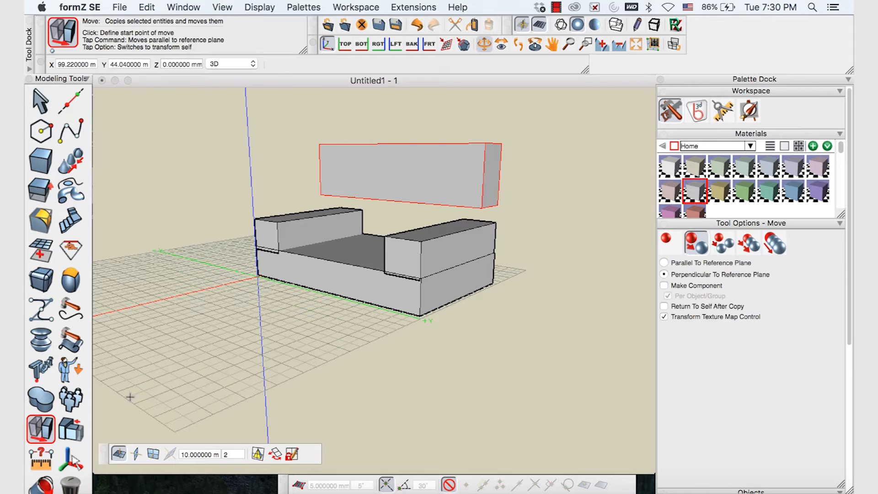
pyautogui.click(666, 243)
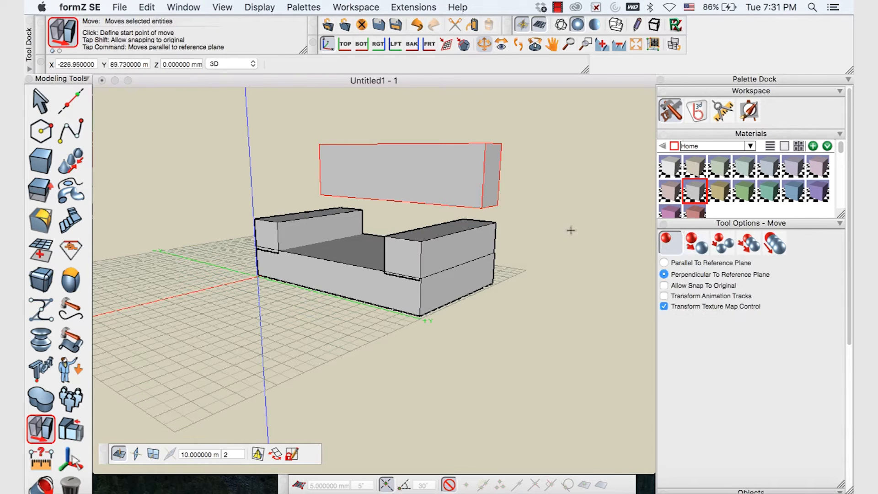
pyautogui.click(473, 161)
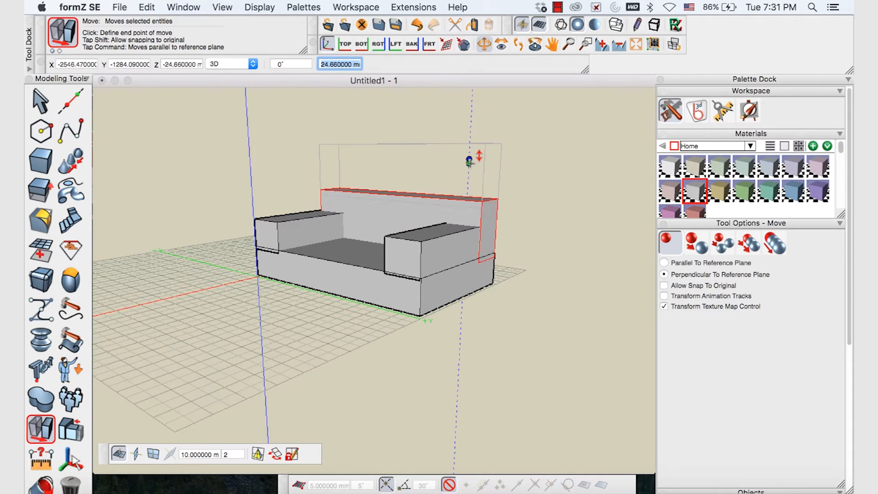
pyautogui.press('Return')
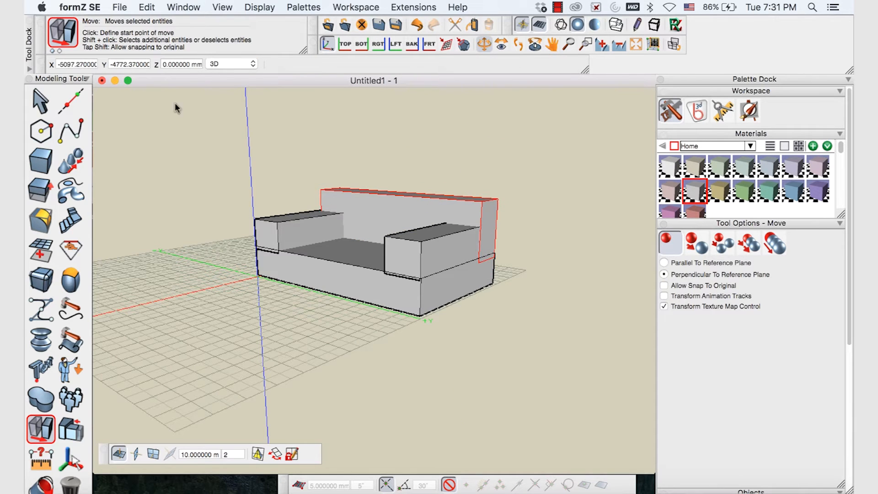
# Step: Union the backrest with the armrest at the end of the base away from the origin
pyautogui.click(484, 45)
pyautogui.moveTo(476, 115); pyautogui.dragTo(323, 217)
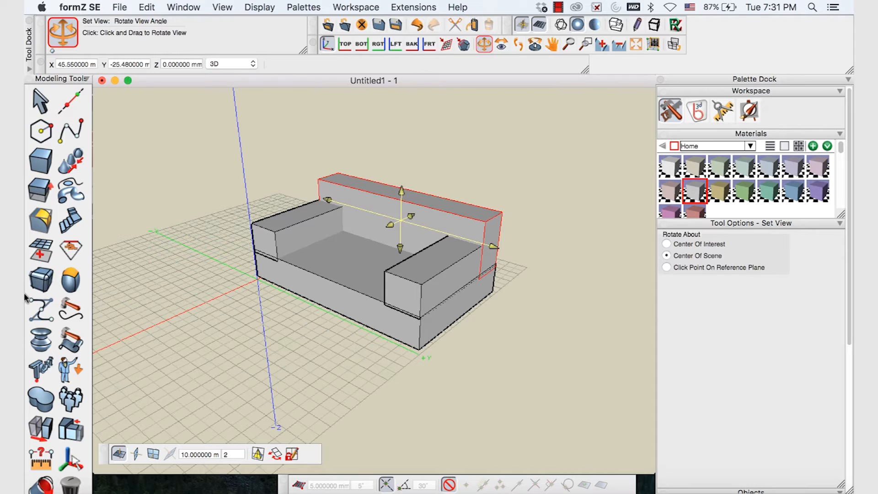
pyautogui.click(41, 398)
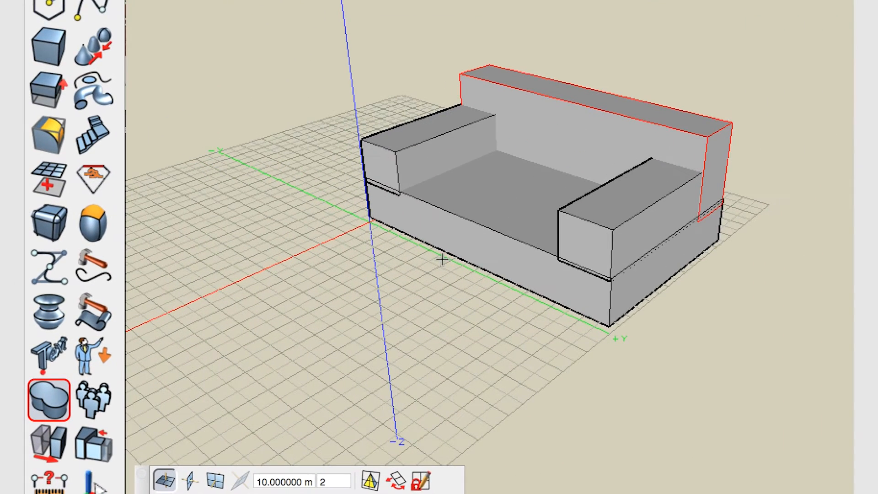
pyautogui.click(559, 93)
pyautogui.click(613, 205)
# Step: Union the origin-end armrest with the base, and merge that solid with the joined backrest and armrest
pyautogui.click(462, 139)
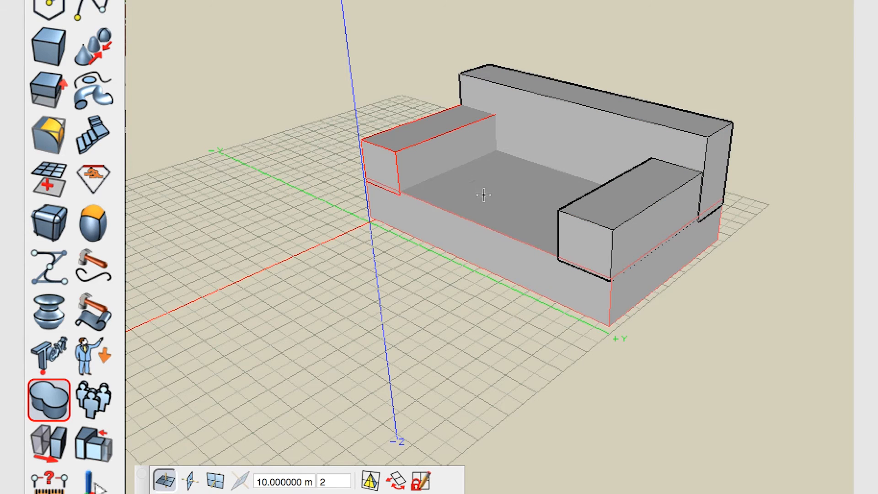
pyautogui.click(484, 230)
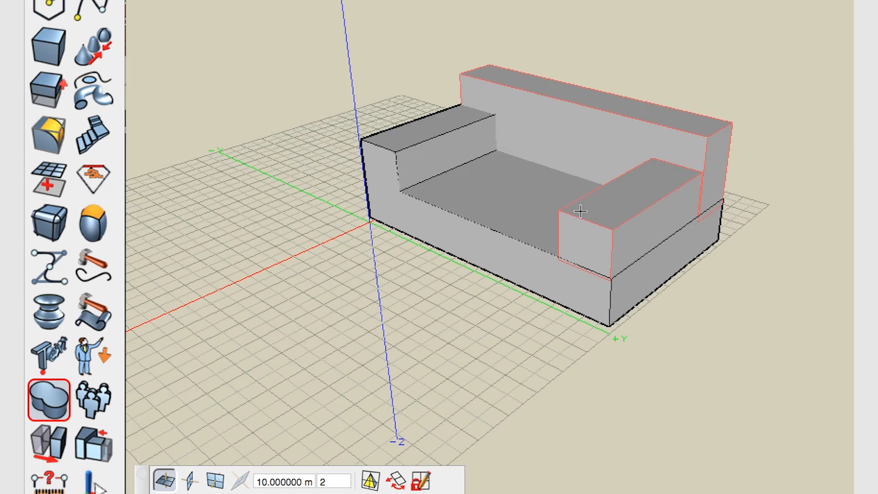
pyautogui.click(451, 144)
pyautogui.click(588, 176)
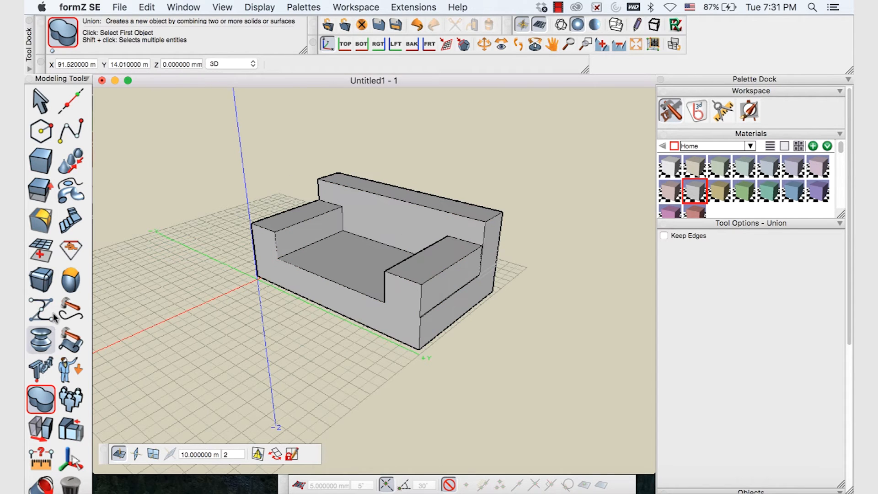
# Step: Apply Soft subdivision to the merged chair and adjust its softness so the blocky form keeps gently rounded edges
pyautogui.click(42, 283)
pyautogui.moveTo(110, 280); pyautogui.dragTo(157, 163)
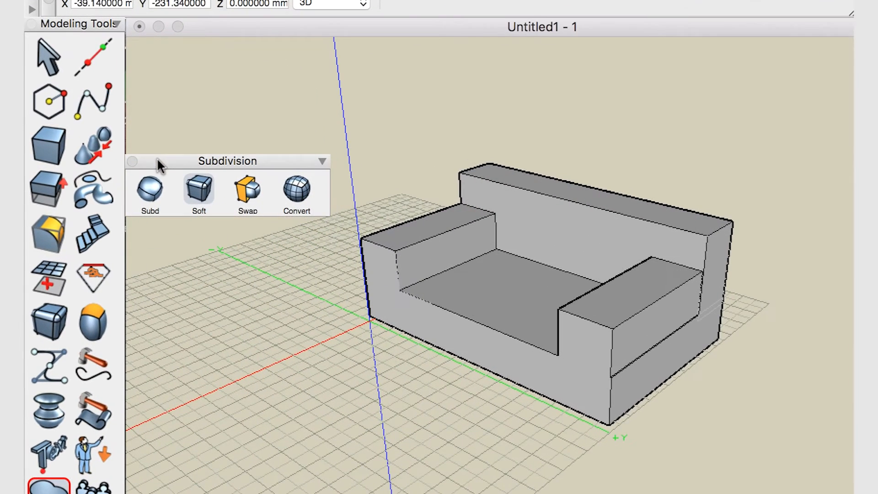
pyautogui.click(199, 188)
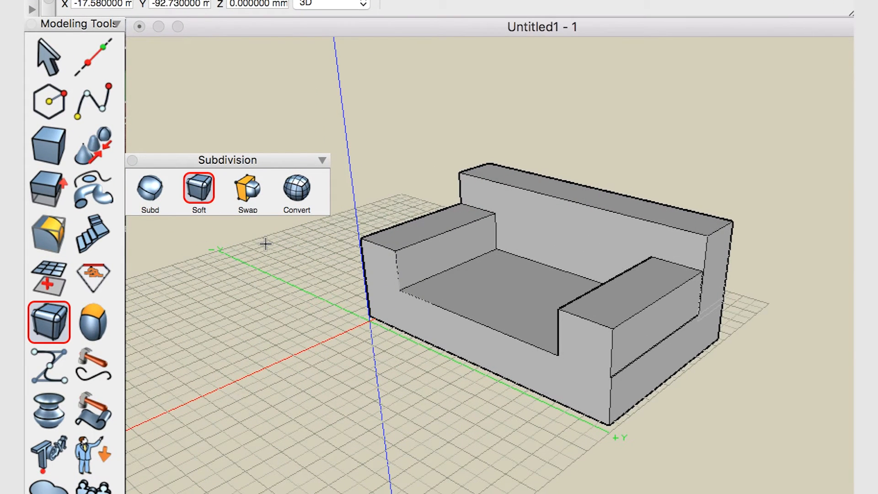
pyautogui.click(652, 313)
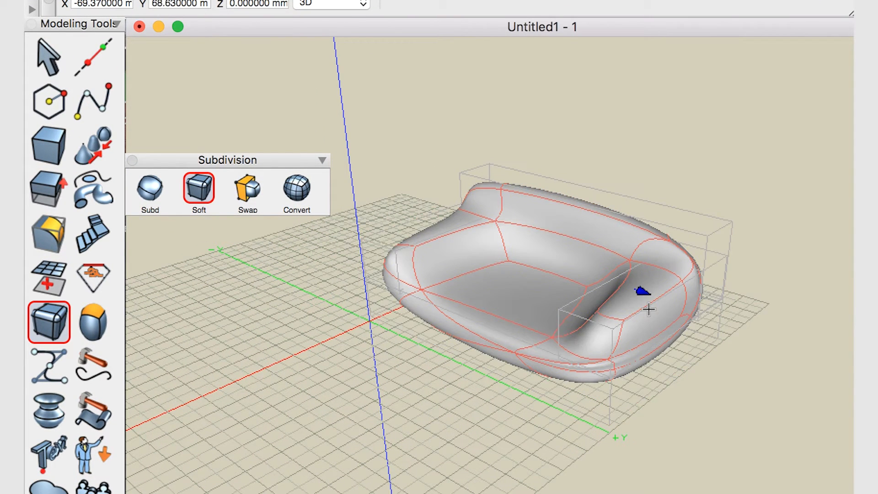
pyautogui.click(636, 289)
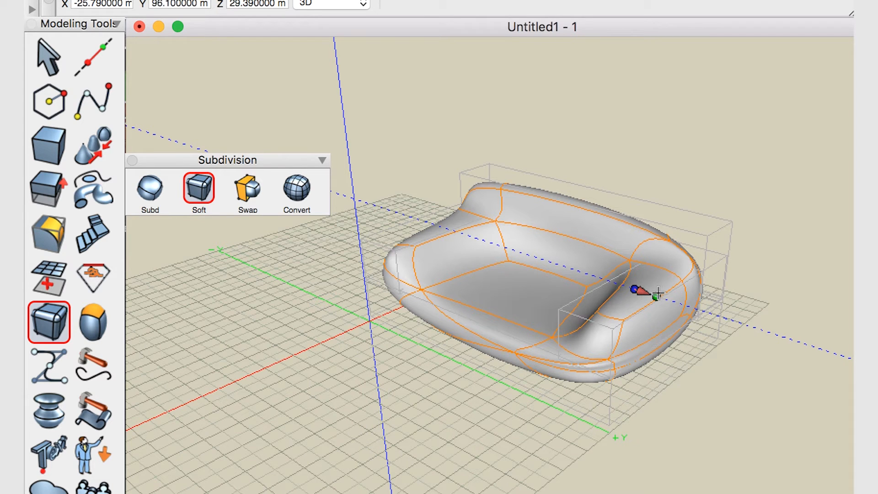
pyautogui.click(626, 289)
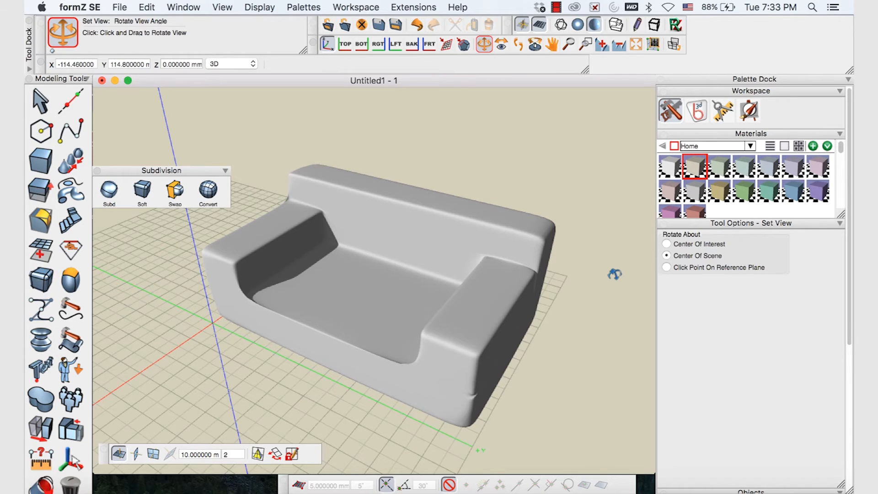
pyautogui.moveTo(615, 274); pyautogui.dragTo(606, 253)
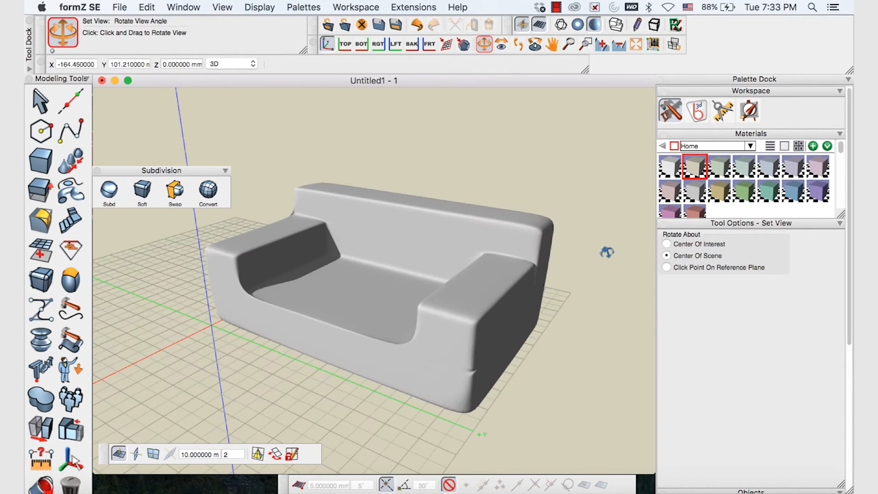
# Step: Undock the Materials palette over the model window and open the parameters of the beige Material 2
pyautogui.click(42, 102)
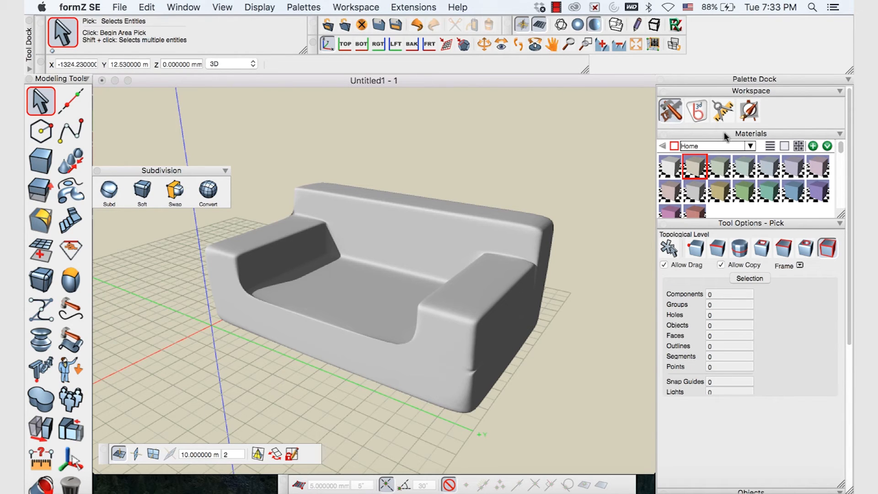
pyautogui.moveTo(725, 137); pyautogui.dragTo(581, 95)
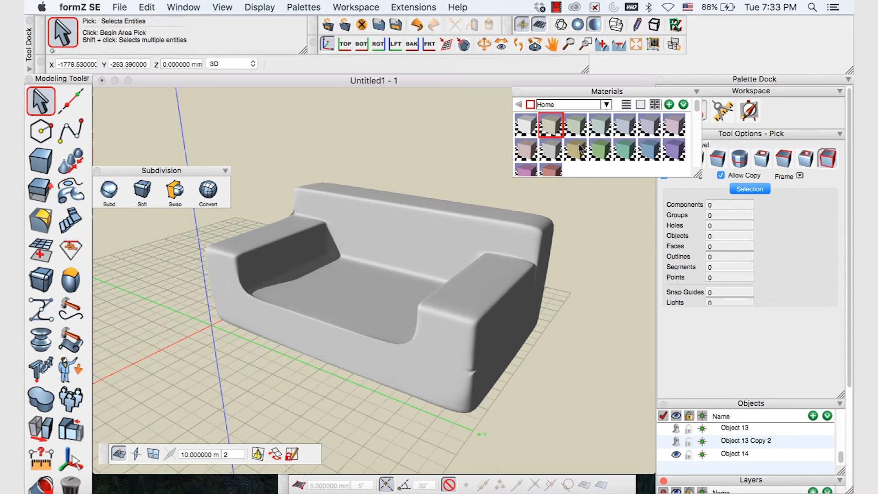
pyautogui.doubleClick(561, 128)
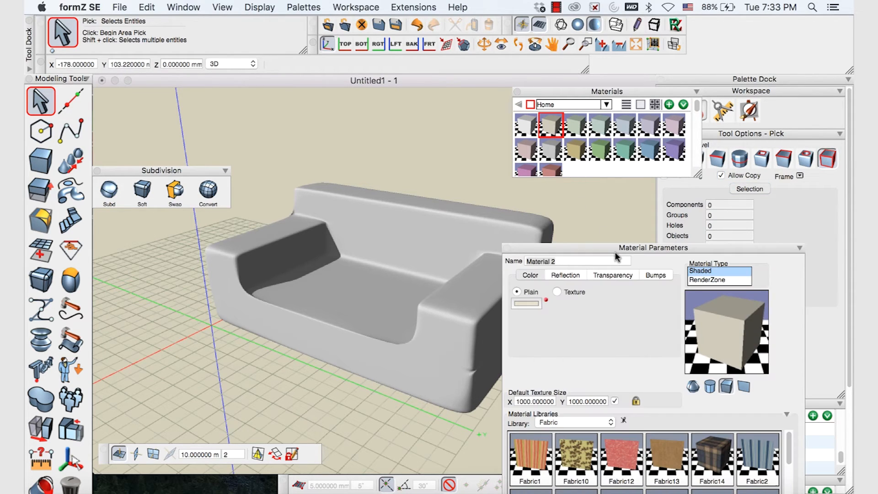
pyautogui.moveTo(613, 253); pyautogui.dragTo(653, 187)
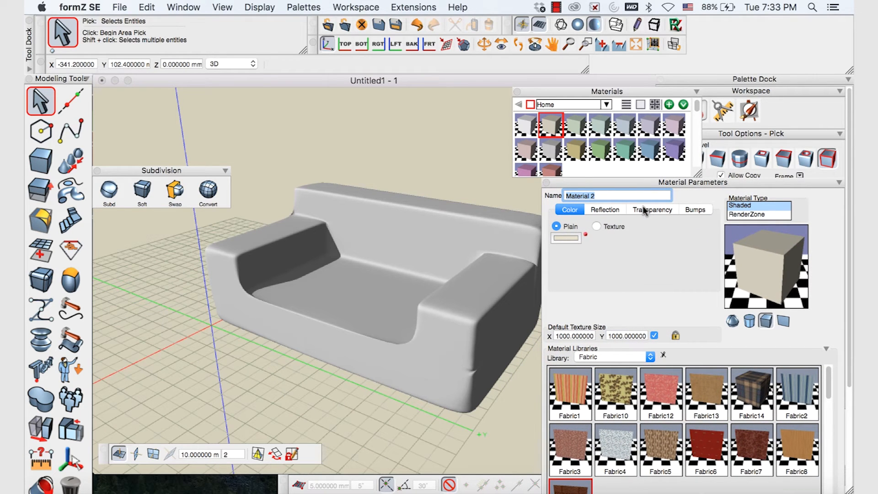
# Step: Load the Fabric9 preset from the Fabric material library into Material 2
pyautogui.click(650, 357)
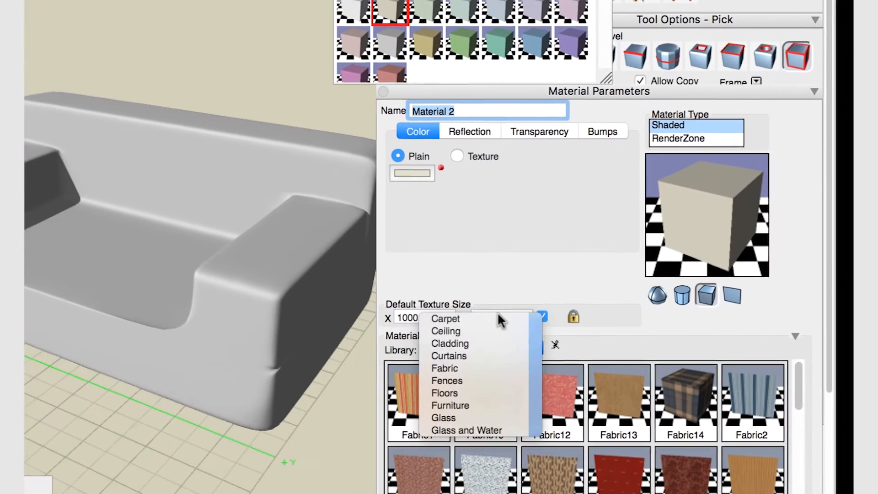
pyautogui.click(505, 331)
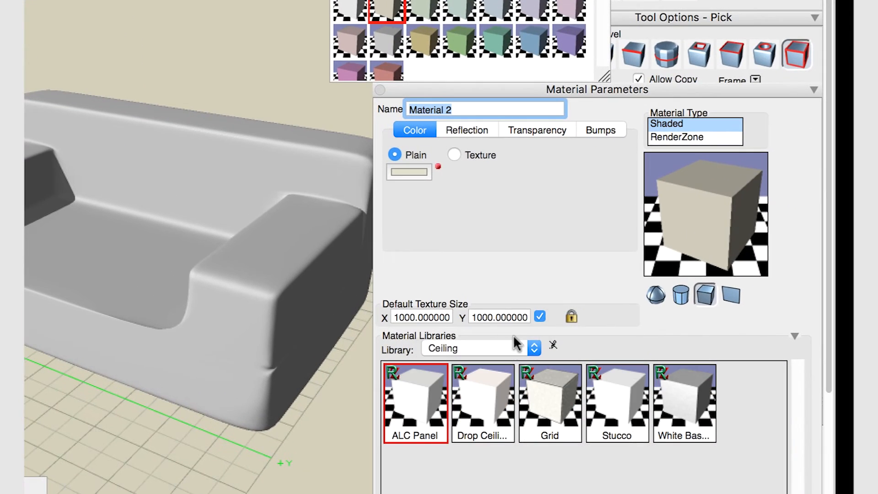
pyautogui.click(526, 346)
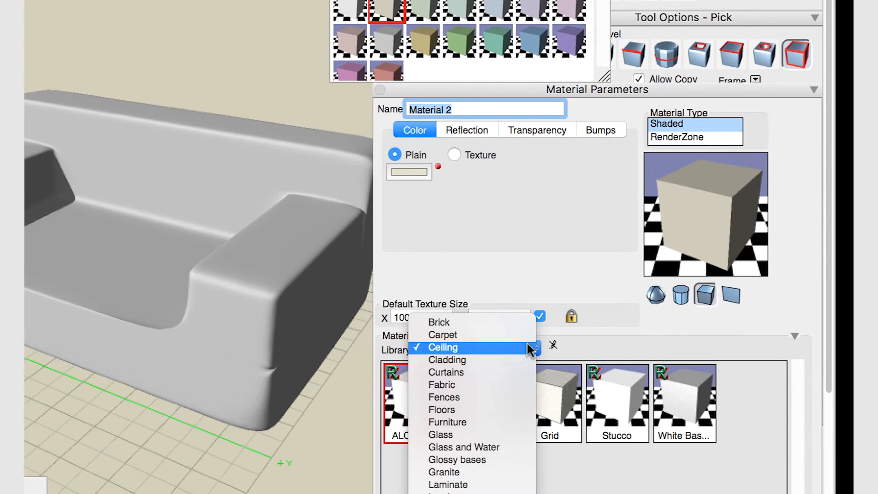
pyautogui.click(487, 386)
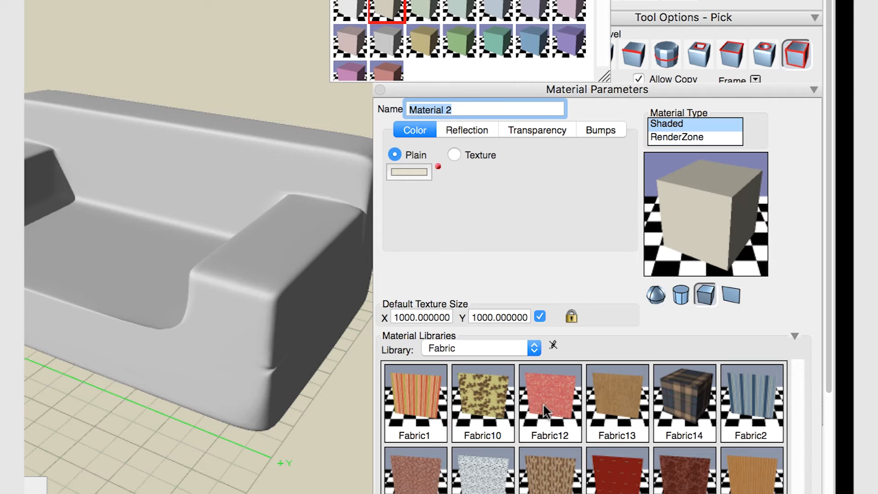
pyautogui.moveTo(510, 87); pyautogui.dragTo(481, 0)
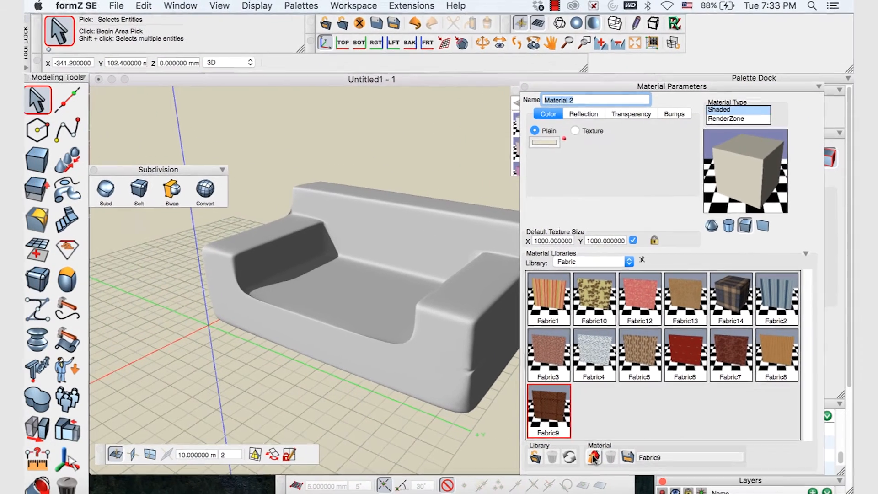
pyautogui.click(453, 491)
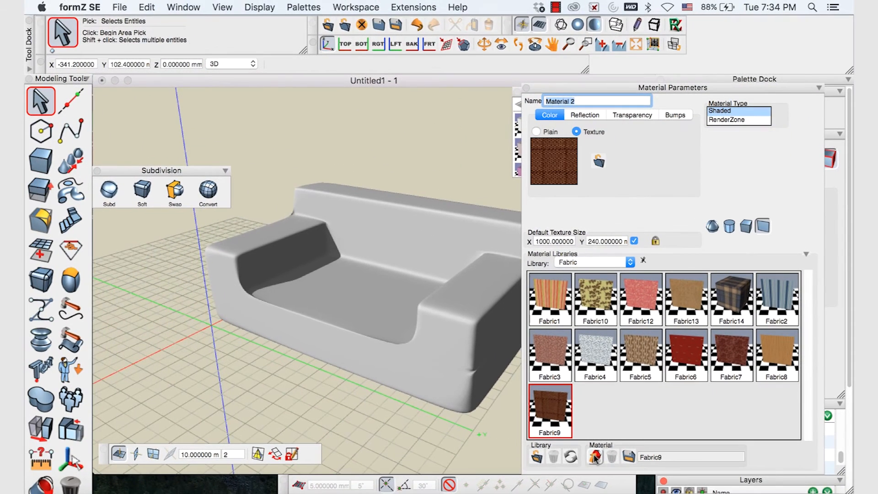
# Step: Preview Material 2 on the cube, cylinder and sphere shapes, ending on the cube
pyautogui.click(745, 227)
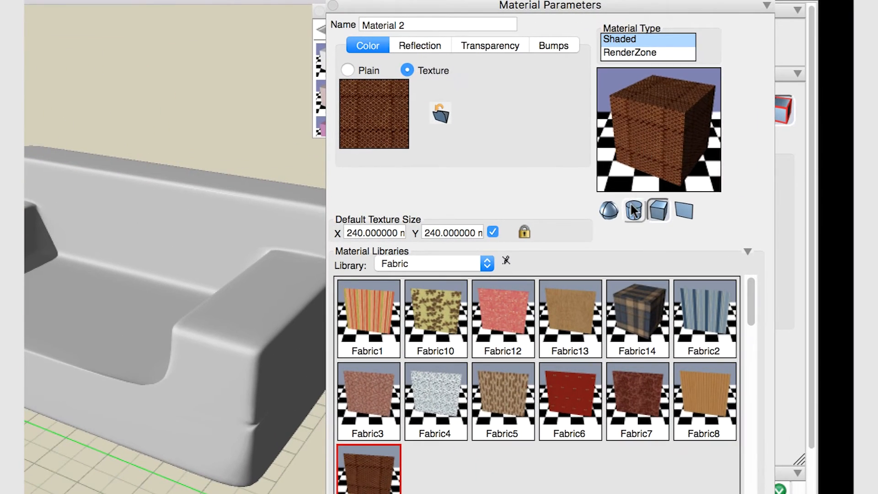
pyautogui.click(634, 212)
pyautogui.click(609, 211)
pyautogui.click(634, 211)
pyautogui.click(659, 211)
# Step: Move the material windows clear of the chair and apply the fabric Material 2 to it
pyautogui.moveTo(559, 34); pyautogui.dragTo(611, 359)
pyautogui.moveTo(378, 14); pyautogui.dragTo(419, 48)
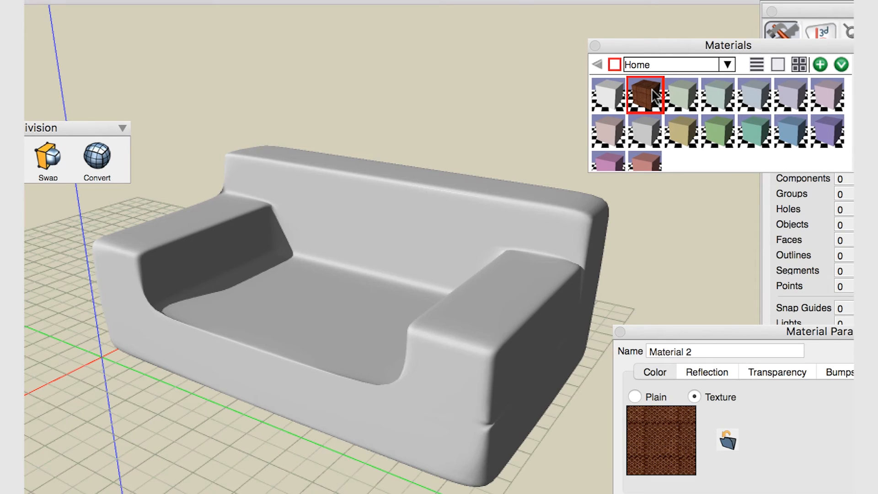
pyautogui.moveTo(654, 96); pyautogui.dragTo(468, 216)
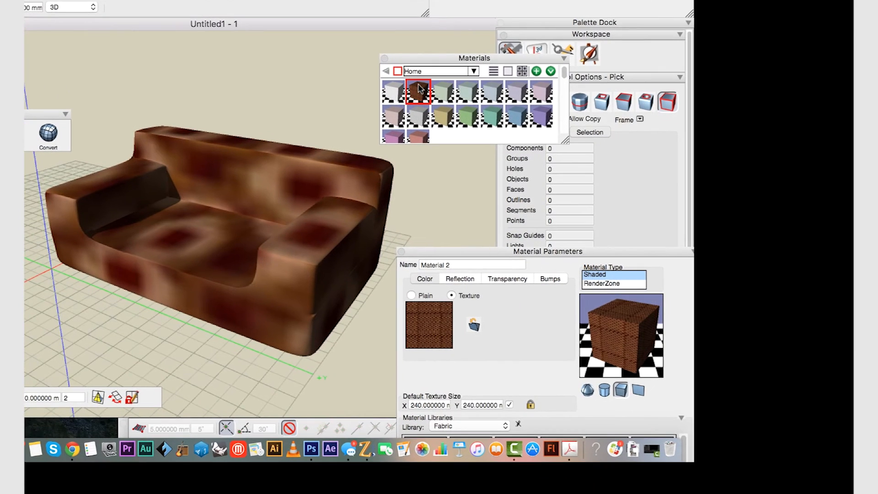
# Step: Switch Material 2 to the RenderZone type, set its color map scale to 2%, and redock the Materials palette
pyautogui.moveTo(592, 254); pyautogui.dragTo(575, 152)
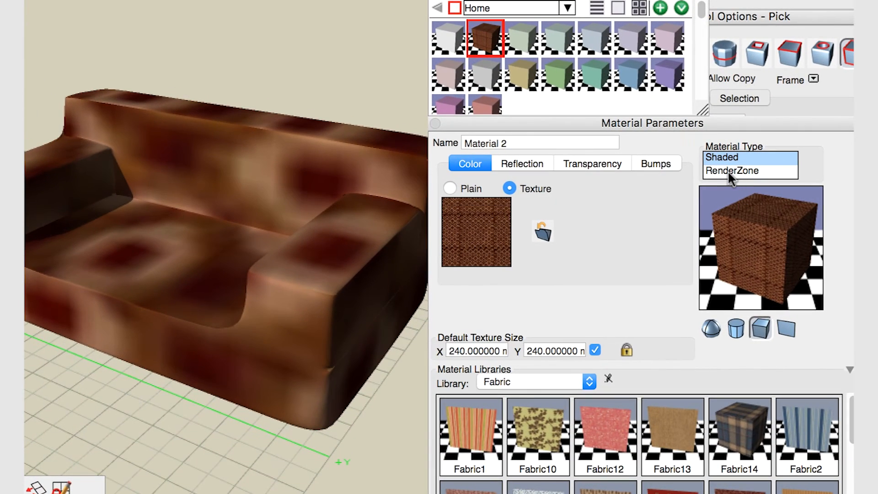
pyautogui.click(729, 172)
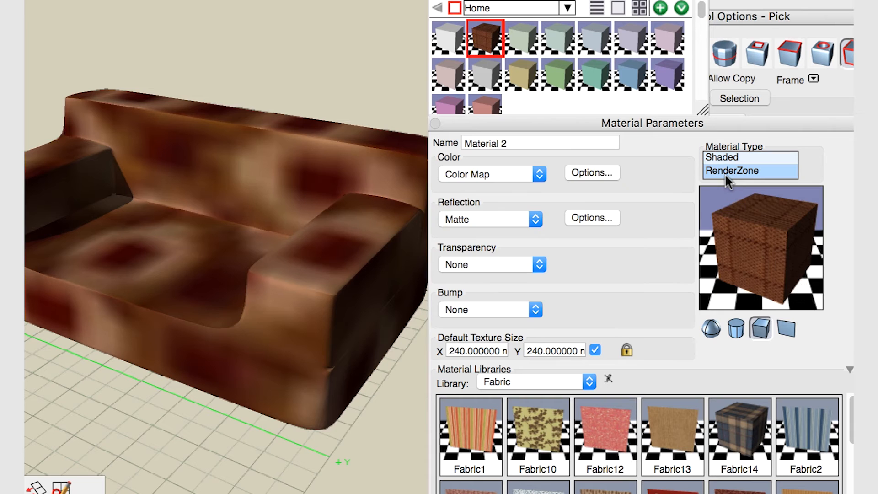
pyautogui.click(595, 172)
pyautogui.moveTo(236, 1); pyautogui.dragTo(621, 0)
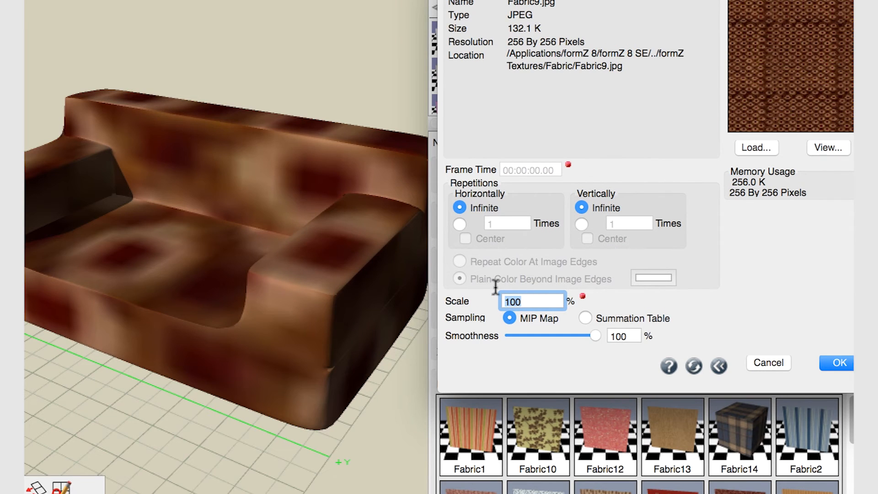
pyautogui.write('2')
pyautogui.click(839, 362)
pyautogui.moveTo(484, 34); pyautogui.dragTo(300, 147)
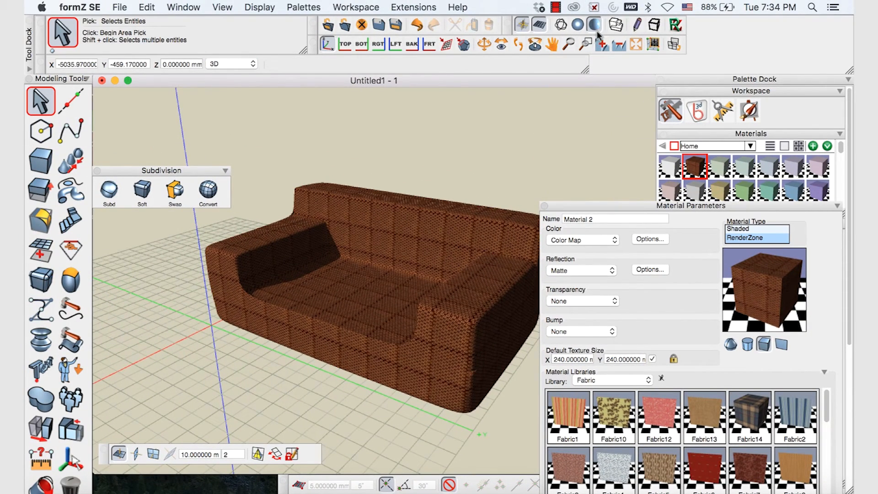
# Step: Review Material 2's color map options and the texture files in the Fabric folder, keeping the current map
pyautogui.click(483, 47)
pyautogui.moveTo(411, 151); pyautogui.dragTo(487, 196)
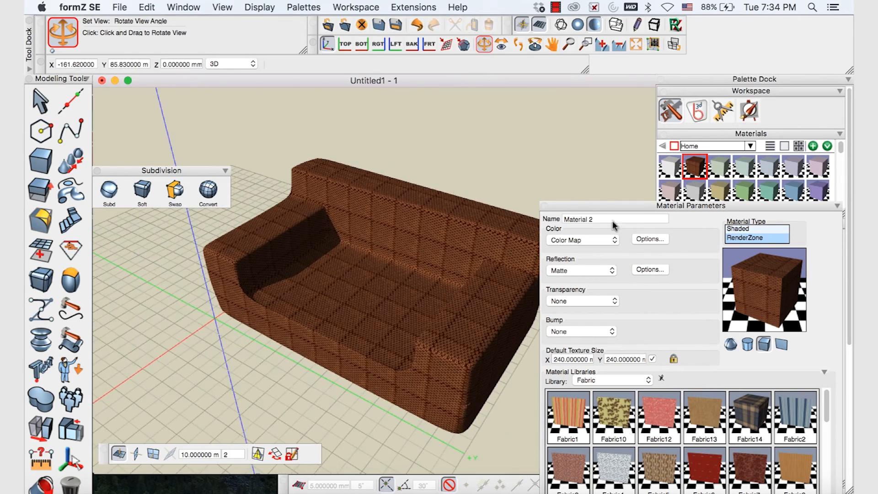
pyautogui.click(650, 240)
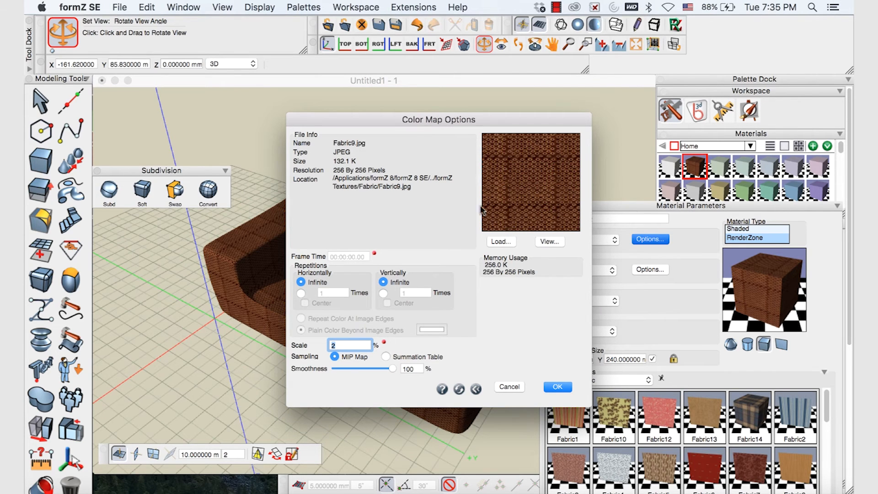
pyautogui.click(501, 241)
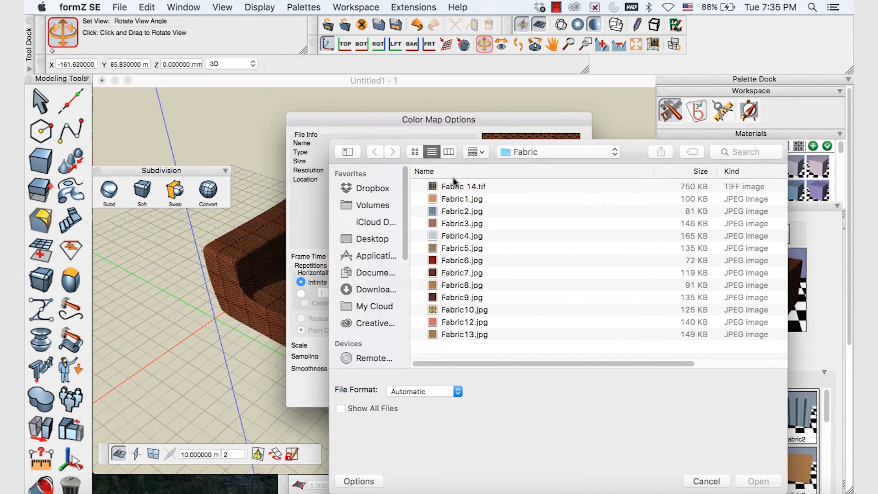
pyautogui.click(707, 481)
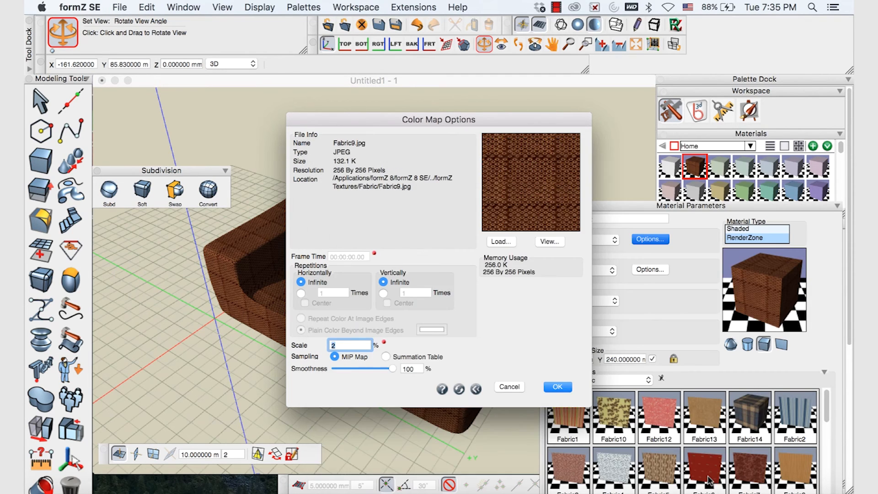
pyautogui.click(554, 387)
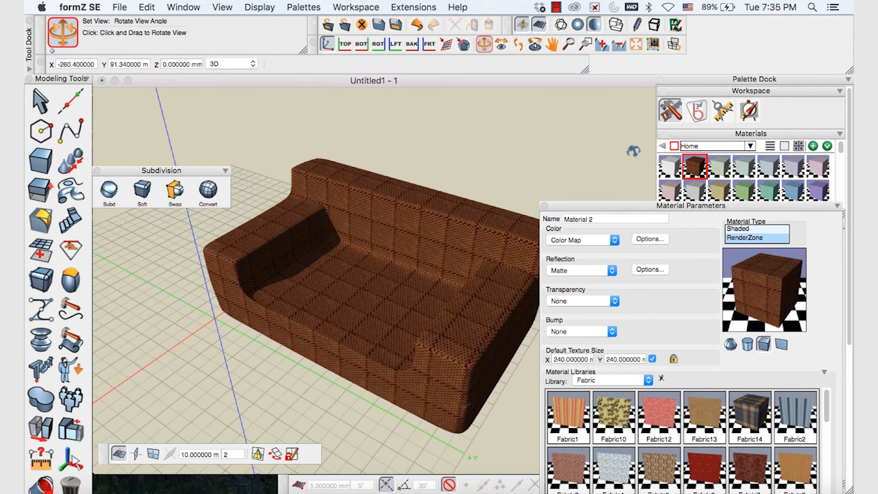
# Step: Turn the fabric-covered chair to a three-quarter front view and render it with RenderZone
pyautogui.moveTo(466, 143); pyautogui.dragTo(443, 157)
pyautogui.moveTo(443, 157); pyautogui.dragTo(357, 142, button='middle')
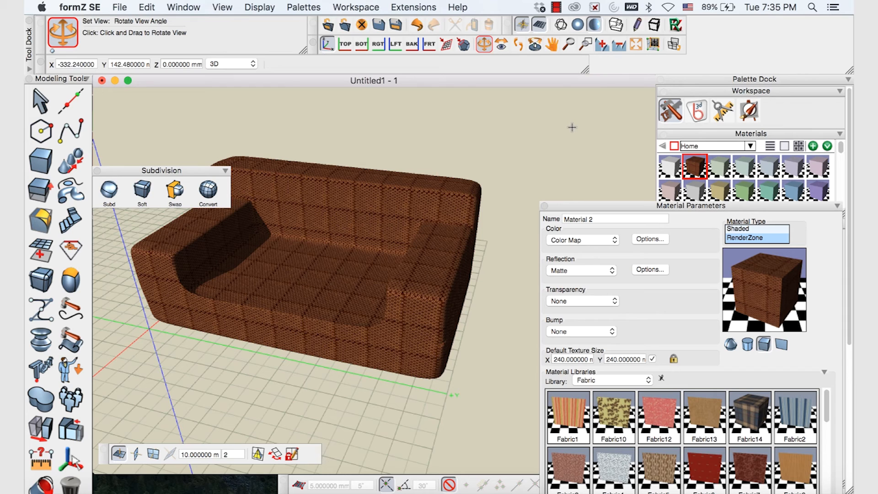
pyautogui.click(677, 26)
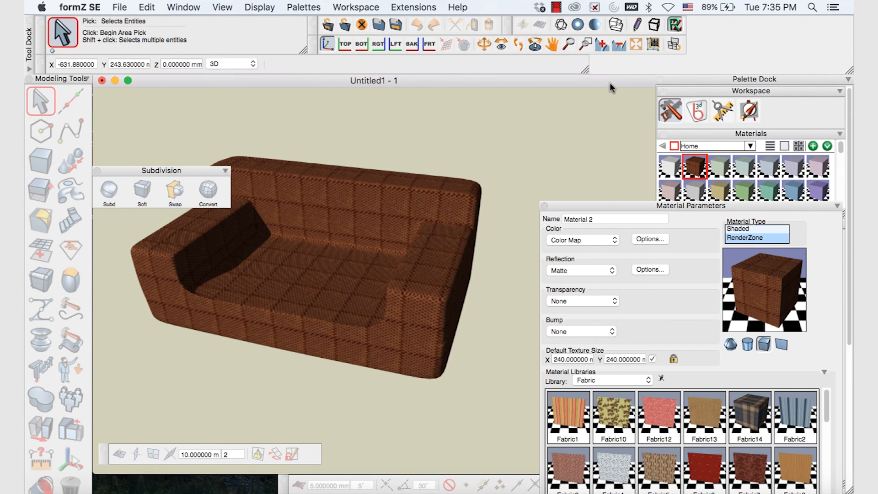
# Step: Switch the display to Shaded Work and inspect the chair's edges and fabric close up from its side
pyautogui.click(578, 25)
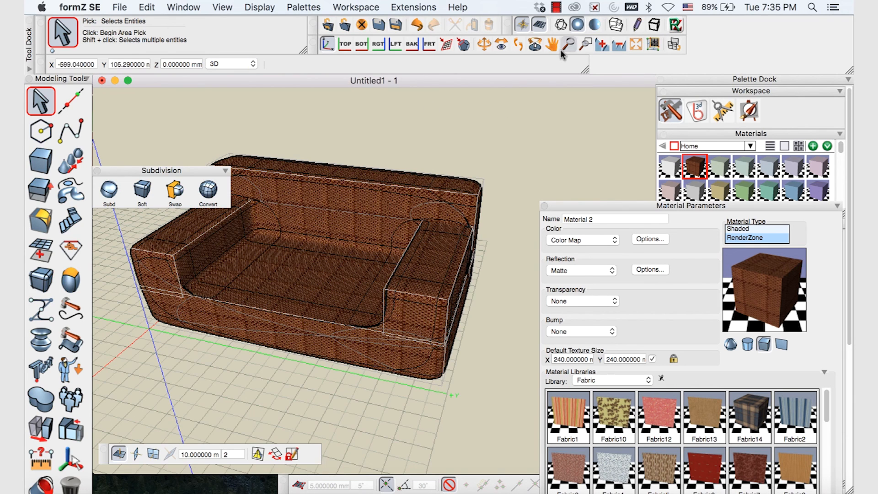
pyautogui.click(485, 44)
pyautogui.moveTo(459, 137); pyautogui.dragTo(363, 141)
pyautogui.scroll(5, 362, 141)
pyautogui.scroll(-5, 363, 144)
pyautogui.scroll(5, 363, 143)
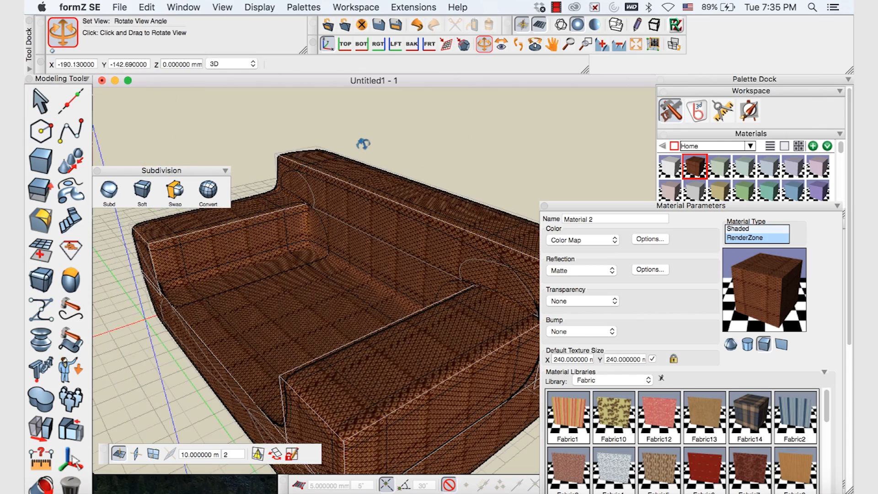
pyautogui.moveTo(339, 314); pyautogui.dragTo(316, 268, button='middle')
pyautogui.scroll(-5, 316, 268)
pyautogui.moveTo(343, 300); pyautogui.dragTo(316, 297)
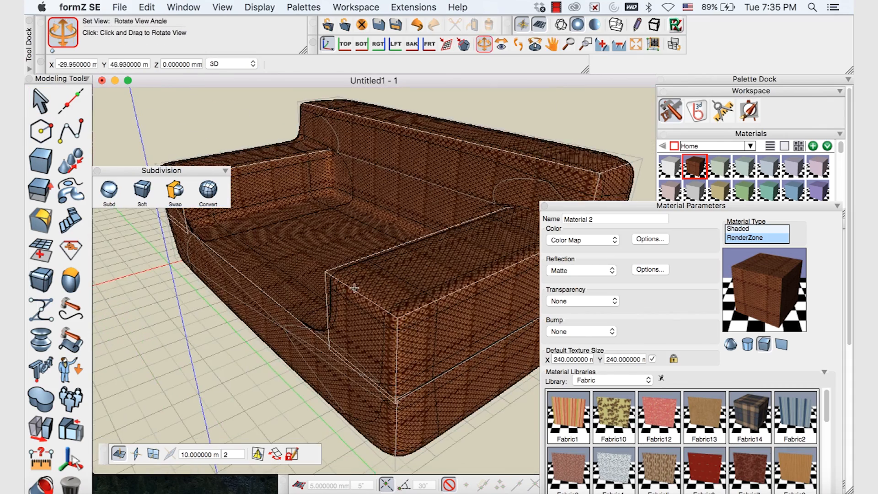